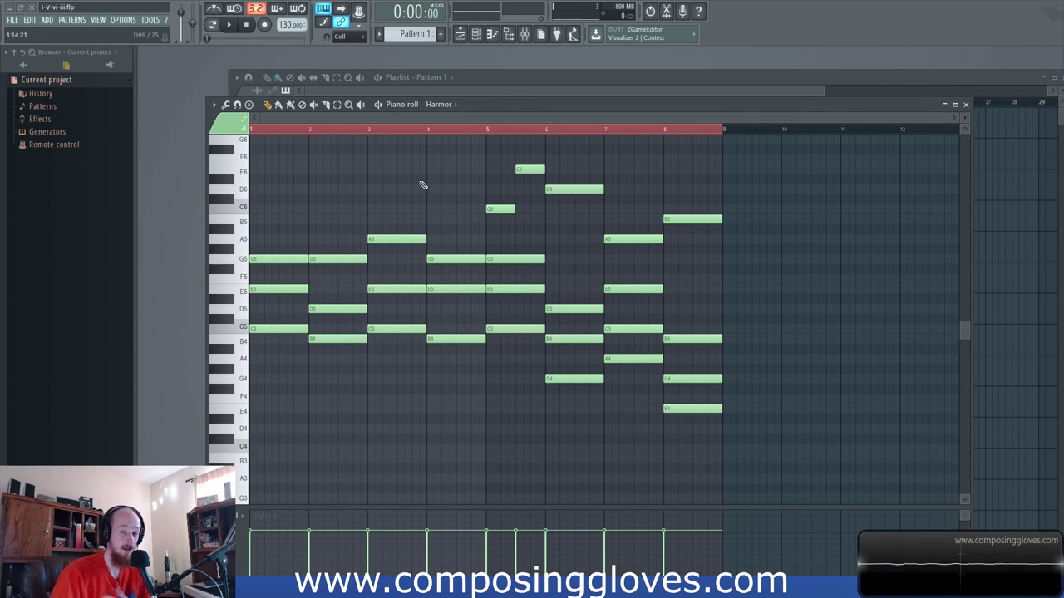
# Step: Highlight the notes of the eight-bar Harmor chord progression and move the Piano roll window higher in the workspace
pyautogui.moveTo(279, 173); pyautogui.dragTo(445, 384)
pyautogui.keyDown('ctrl'); pyautogui.click(445, 372); pyautogui.keyUp('ctrl')
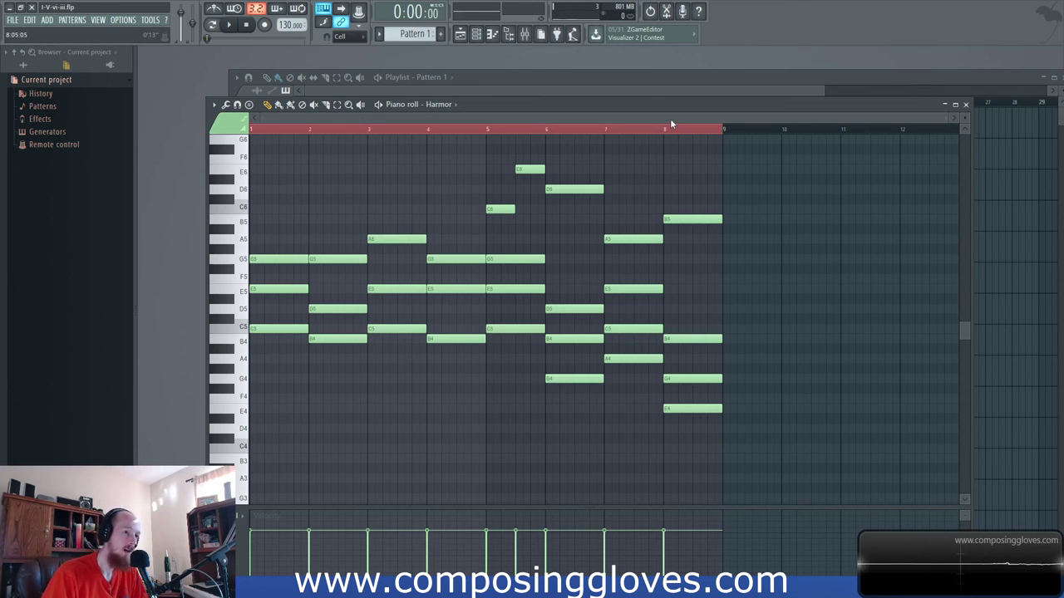
pyautogui.moveTo(640, 109); pyautogui.dragTo(642, 63)
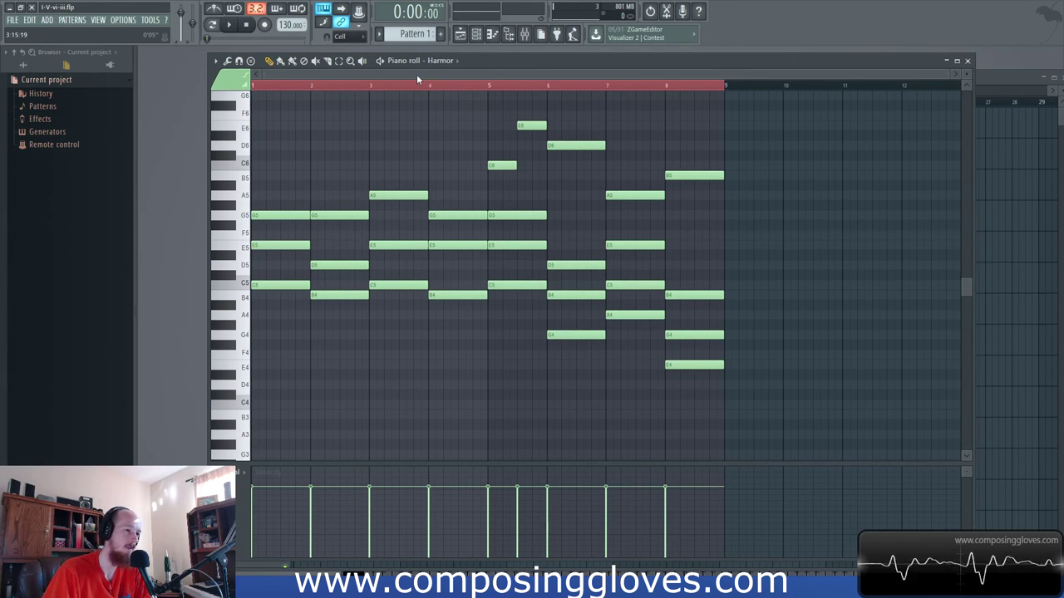
pyautogui.moveTo(290, 183); pyautogui.dragTo(791, 377)
pyautogui.hotkey('ctrl', 'd')
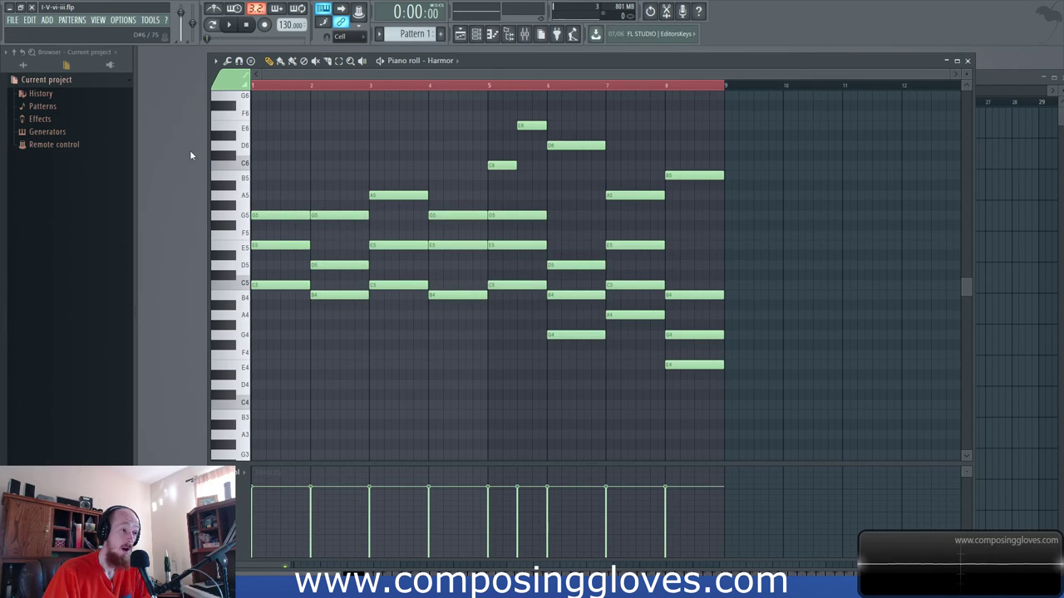
# Step: Show the Playlist and the Channel rack, and open the Harmor #2 instrument
pyautogui.press('F6')
pyautogui.press('F5')
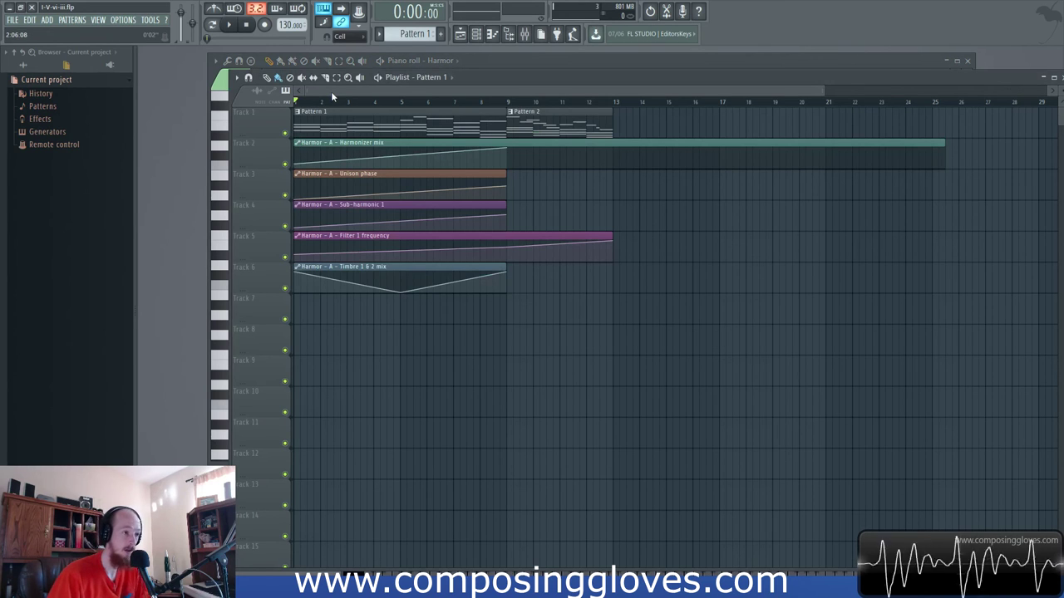
pyautogui.press('F6')
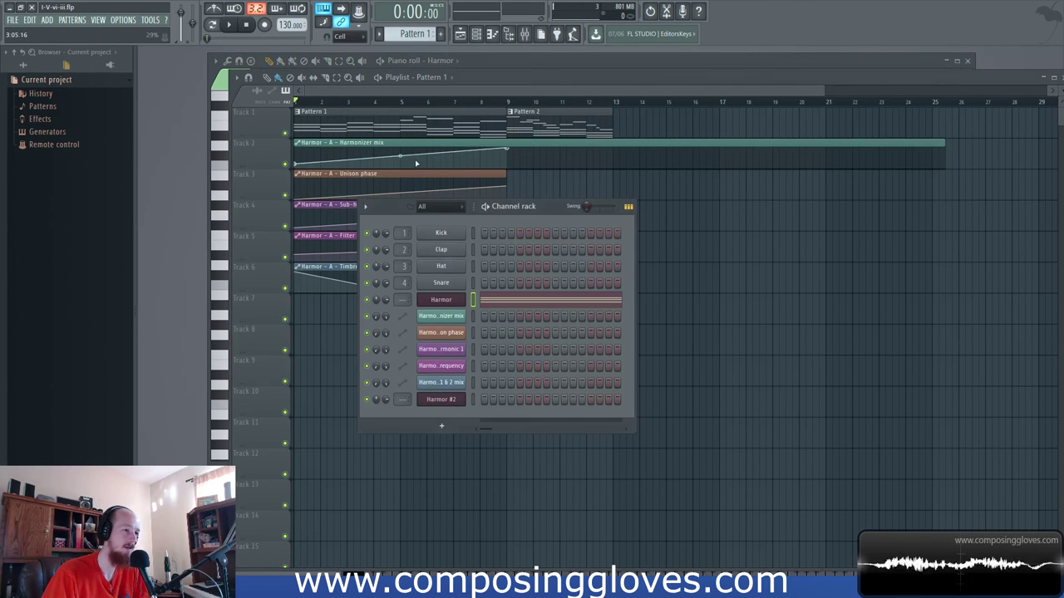
pyautogui.click(443, 401)
pyautogui.click(366, 427)
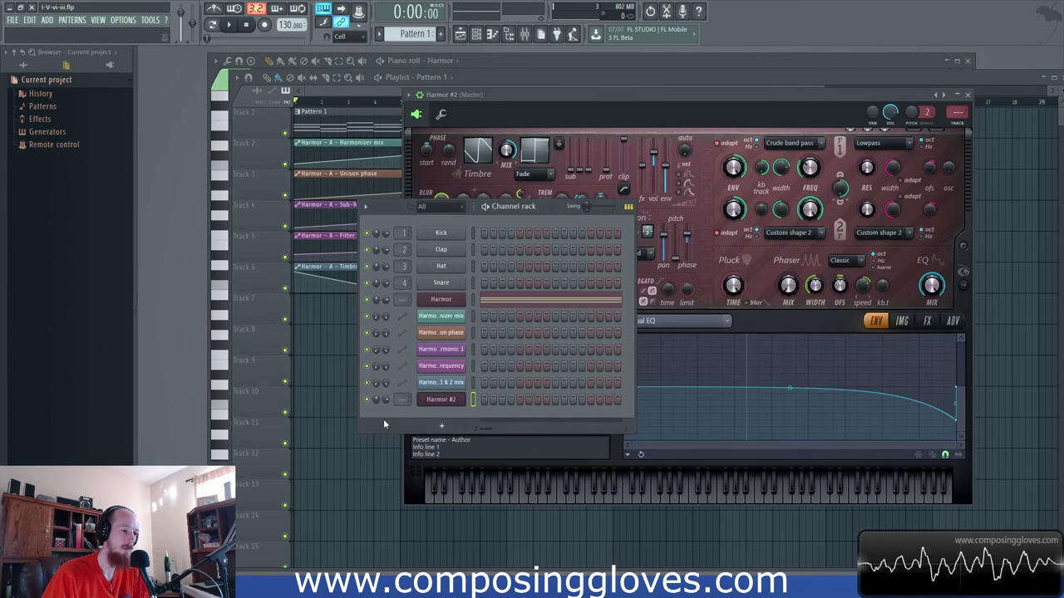
# Step: Open the Harmor channel's polyphony and arpeggiator settings and move its window clear of the Channel rack
pyautogui.click(441, 299)
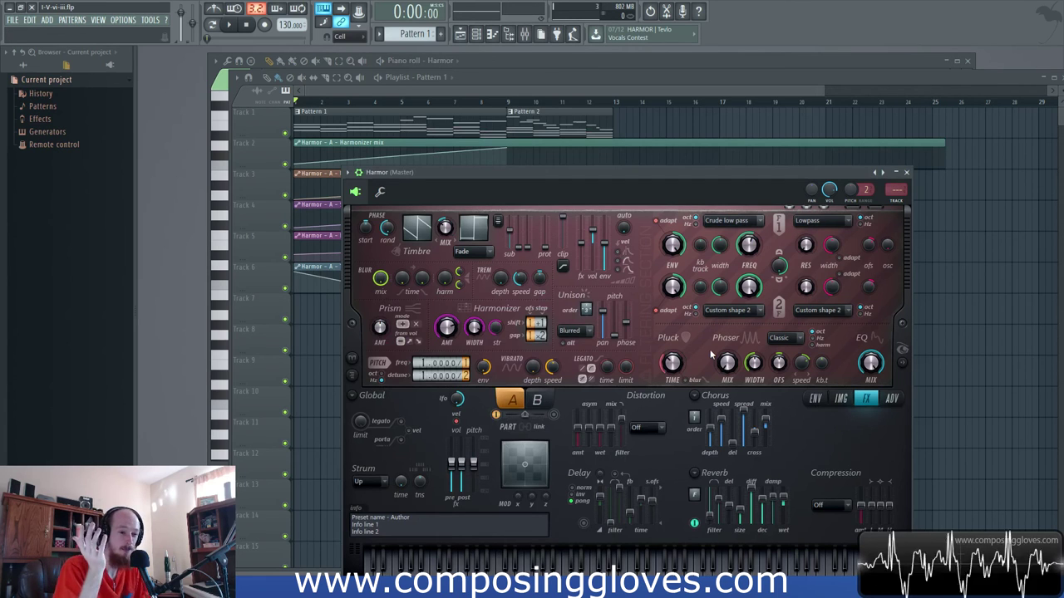
pyautogui.click(380, 192)
pyautogui.moveTo(456, 174); pyautogui.dragTo(785, 140)
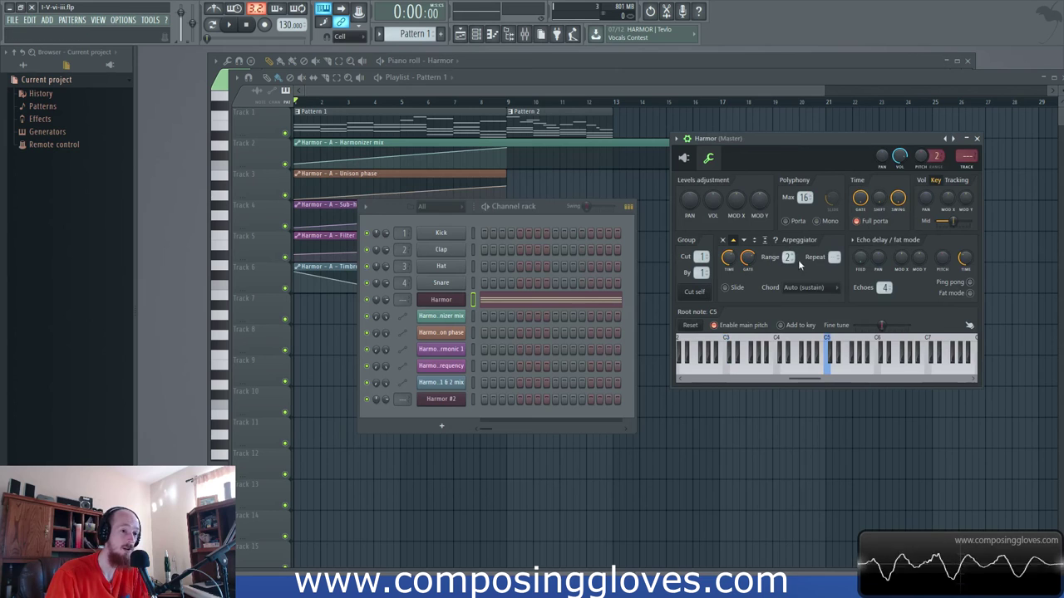
# Step: View Pattern 1's notes in the Piano roll and bring up the Harmor channel from the Channel rack
pyautogui.doubleClick(331, 128)
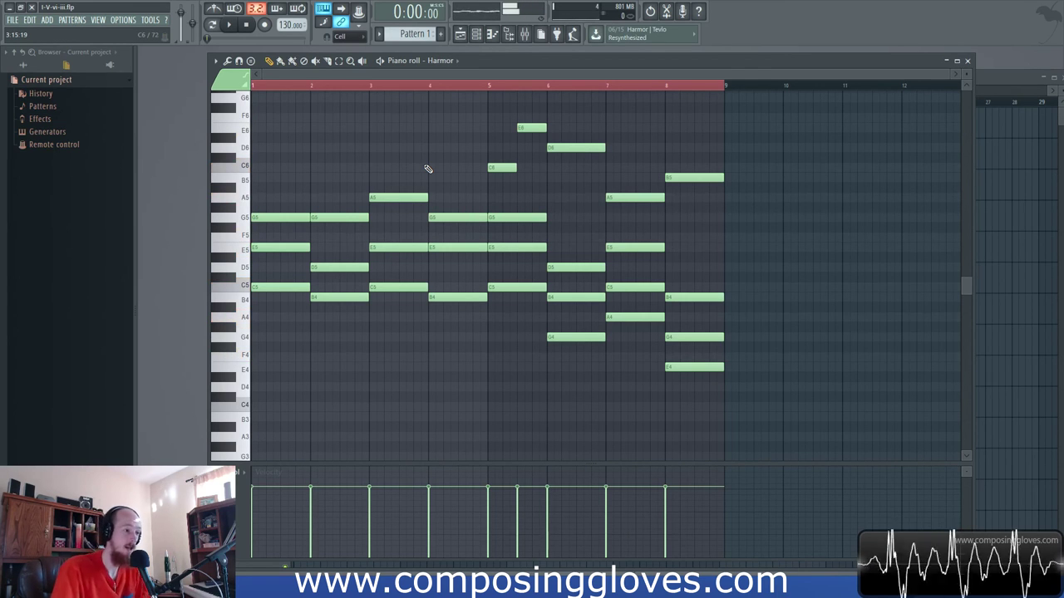
pyautogui.press('F6')
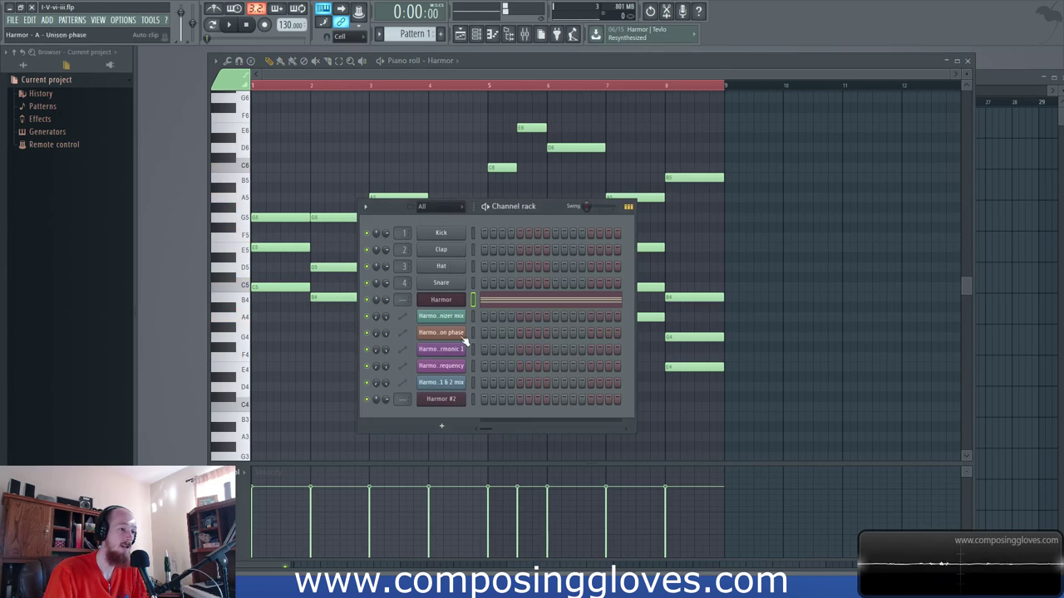
pyautogui.click(453, 299)
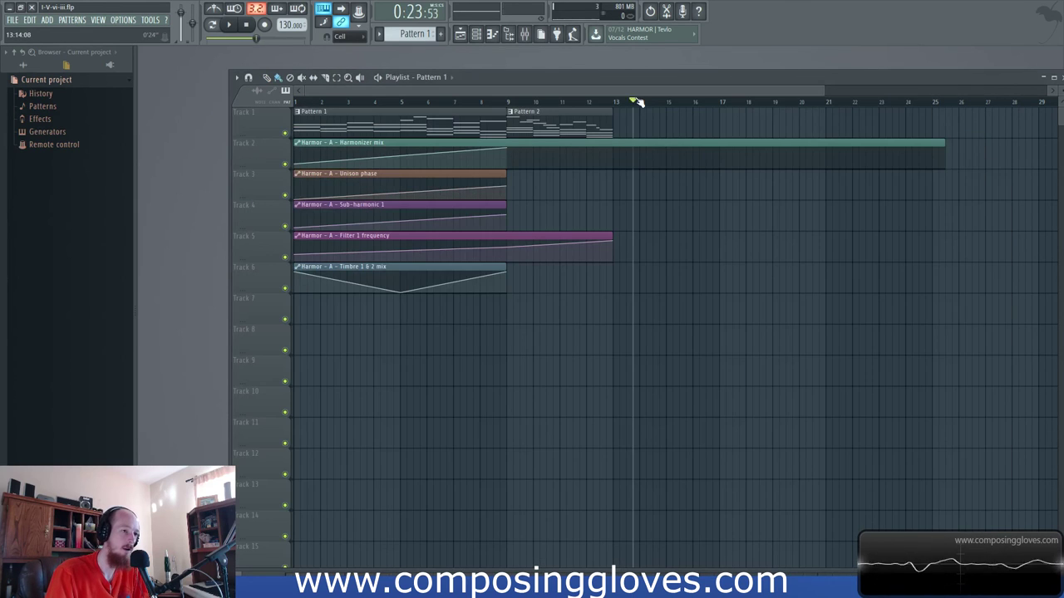
# Step: Return the song position to the start and briefly view Pattern 1's last bars in the Piano roll
pyautogui.click(620, 100)
pyautogui.press('space')
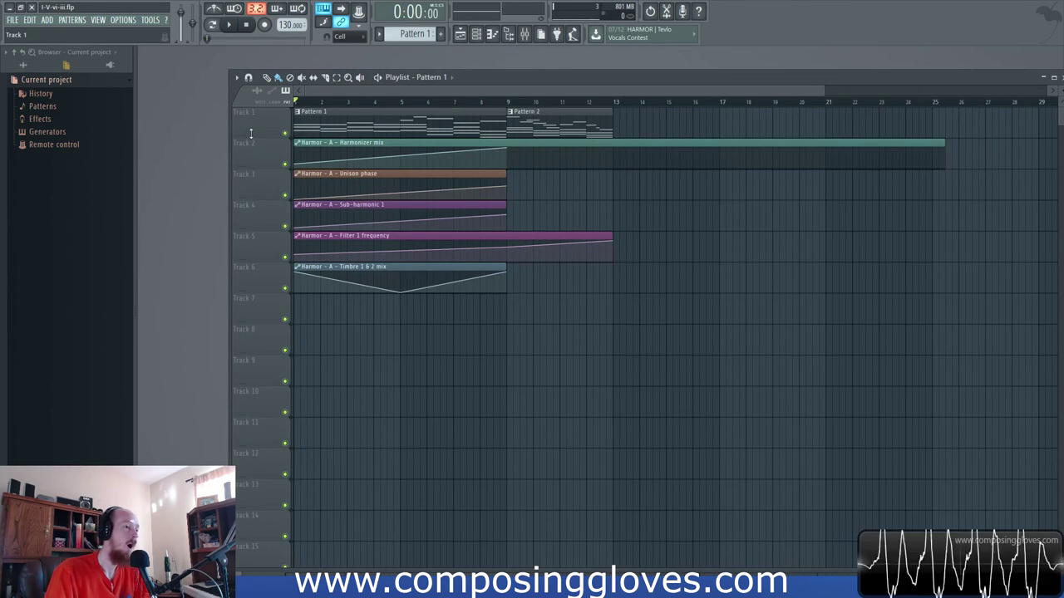
pyautogui.press('F6')
pyautogui.press('F6')
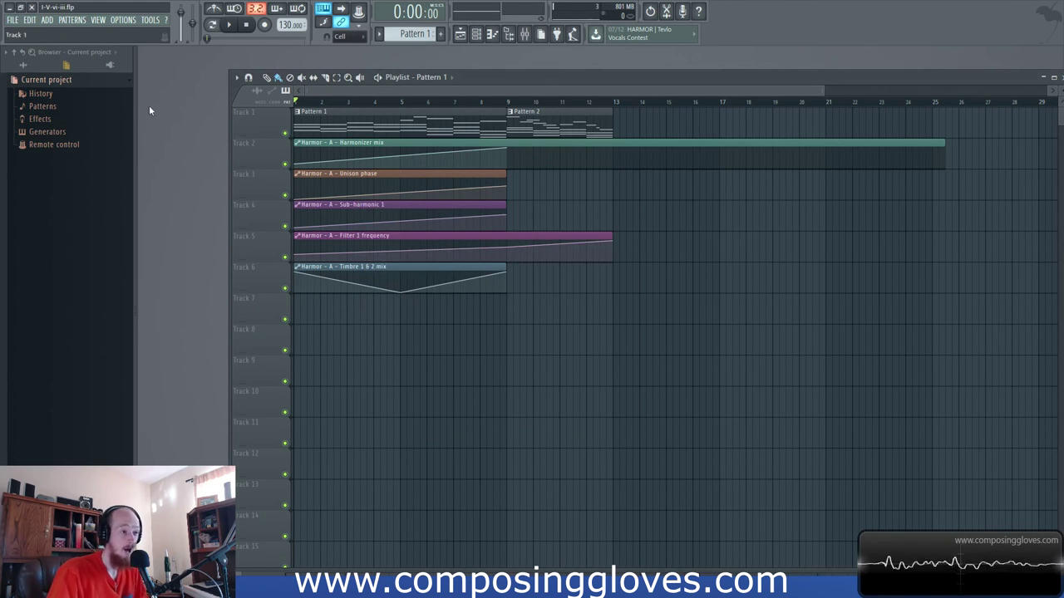
pyautogui.doubleClick(445, 130)
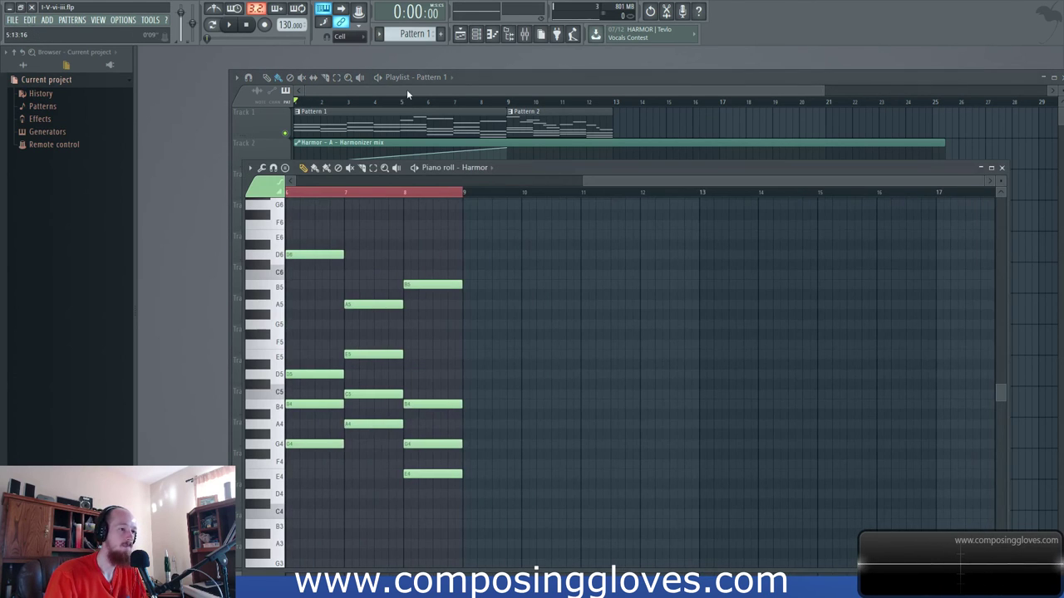
pyautogui.press('F7')
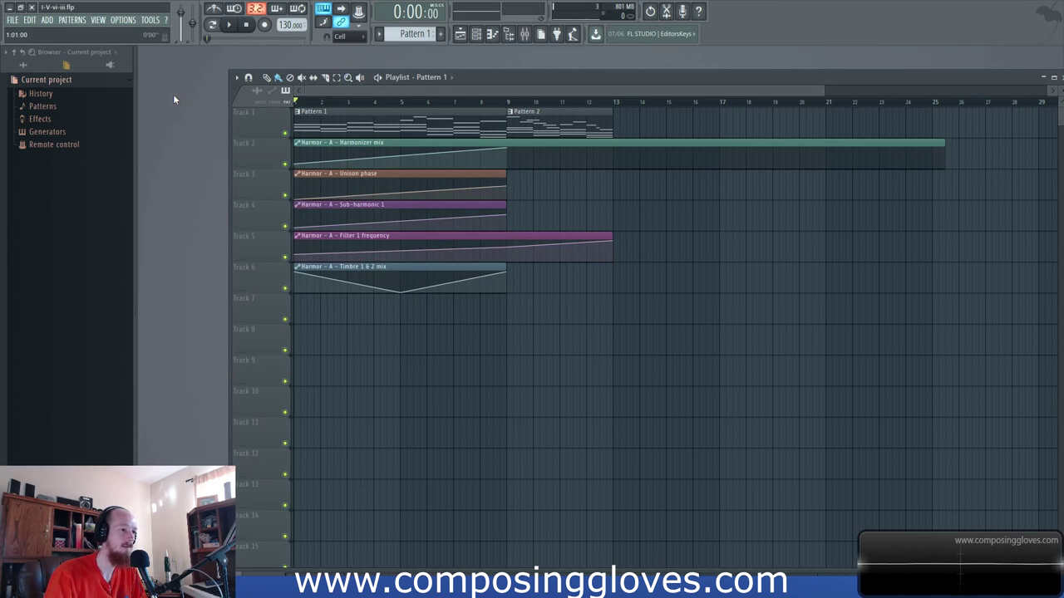
# Step: Play the song from the start and examine the Harmor #2 melody notes of Pattern 2 in the Piano roll
pyautogui.press('space')
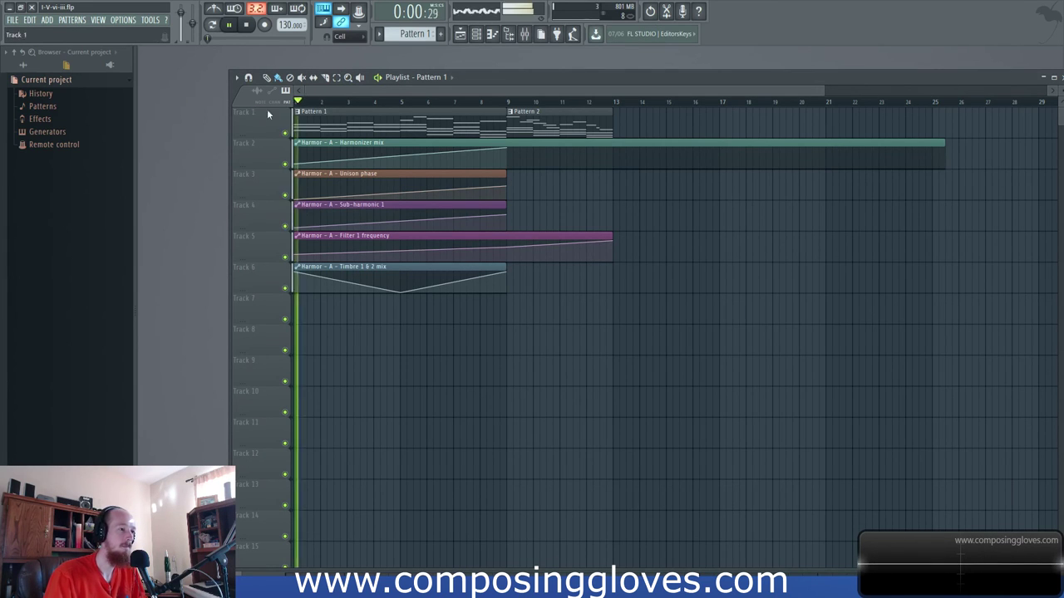
pyautogui.press('F7')
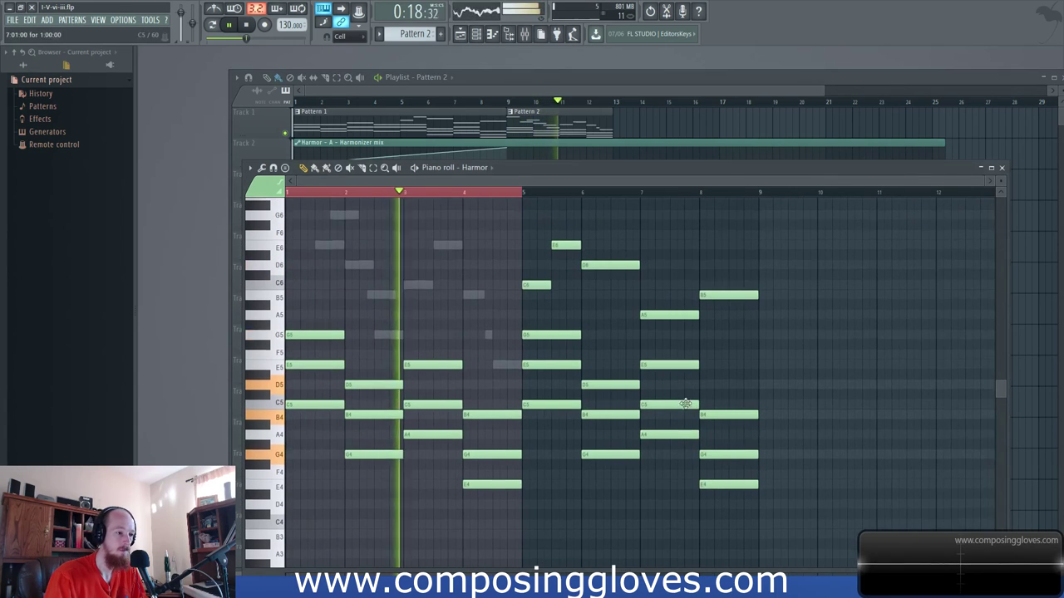
pyautogui.rightClick(456, 247)
pyautogui.rightClick(455, 247)
pyautogui.scroll(2, 535, 450)
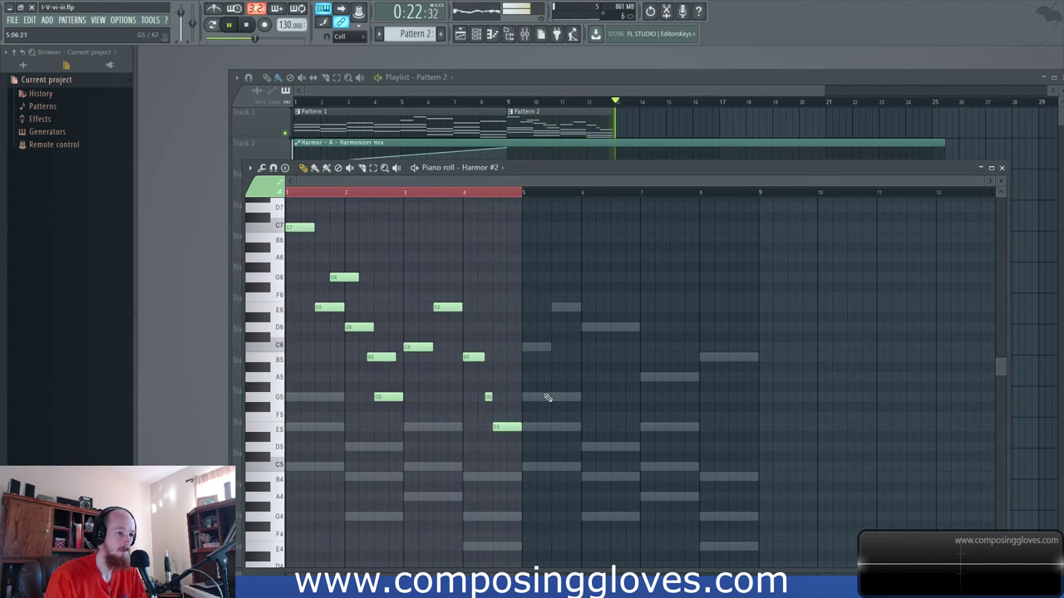
pyautogui.press('space')
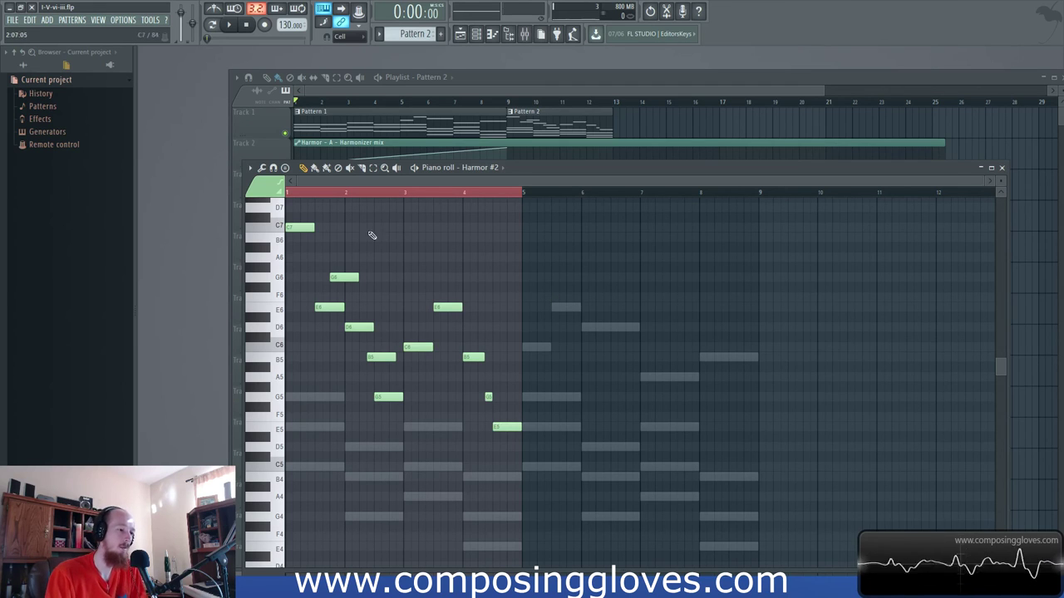
pyautogui.moveTo(299, 214); pyautogui.dragTo(548, 474)
pyautogui.click(492, 284)
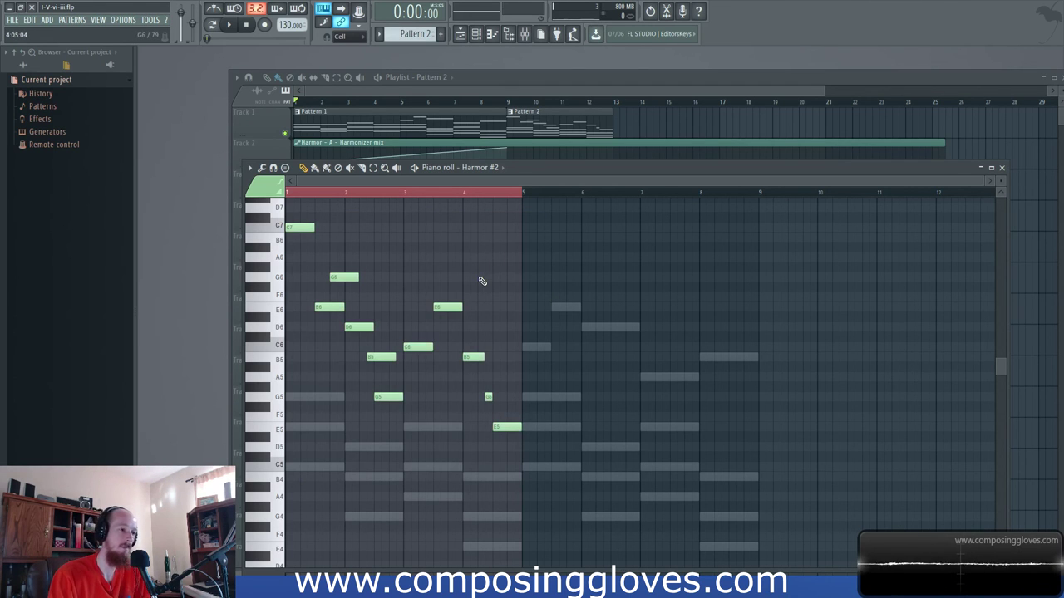
# Step: Open Pattern 1's Harmor notes in the Piano roll and highlight the chords of the first bars
pyautogui.doubleClick(363, 116)
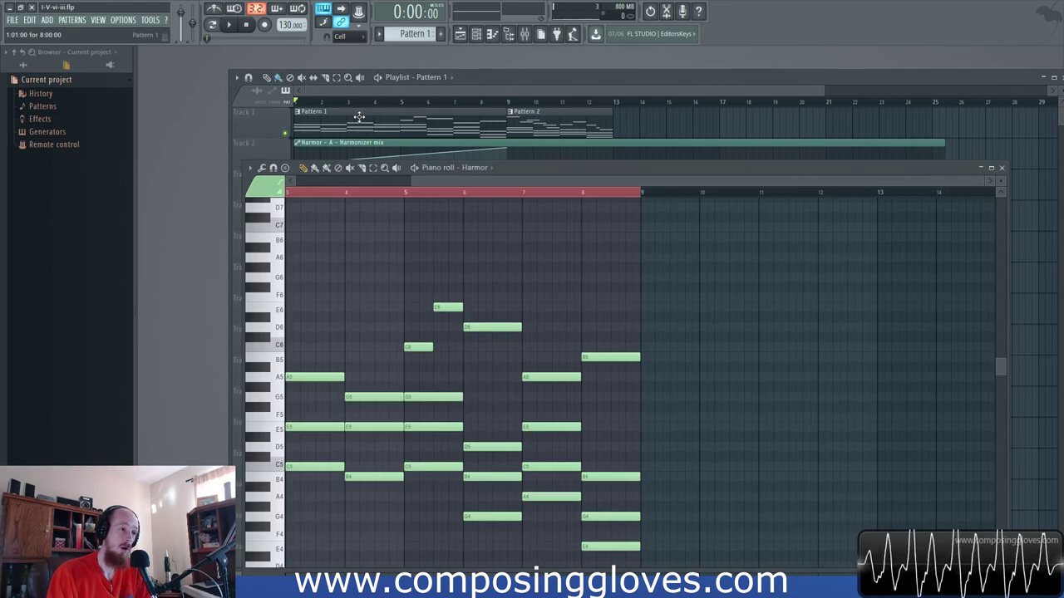
pyautogui.moveTo(498, 266); pyautogui.dragTo(605, 258)
pyautogui.scroll(-2, 458, 442)
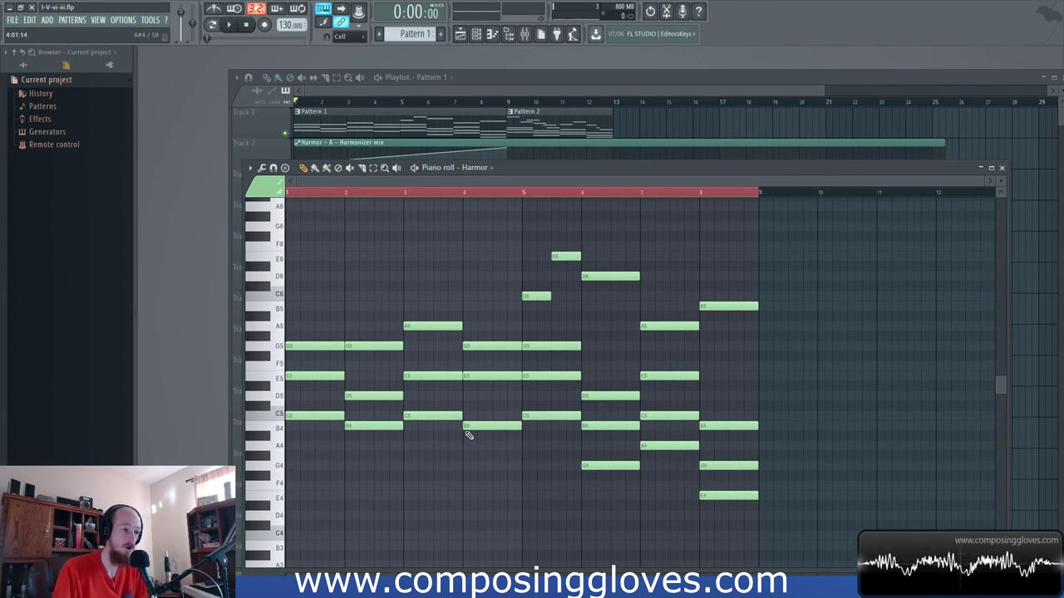
pyautogui.moveTo(314, 291); pyautogui.dragTo(477, 502)
pyautogui.click(371, 267)
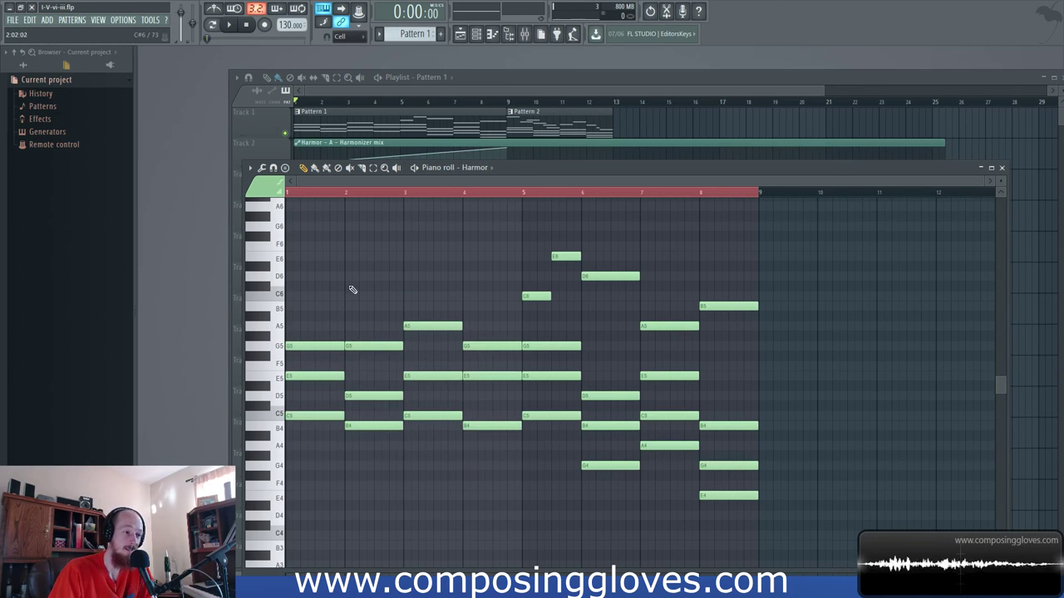
# Step: Add a one-bar B5 note above the C5, E5 and G5 chord in bar 1 and play it back
pyautogui.moveTo(333, 309); pyautogui.dragTo(178, 314)
pyautogui.rightClick(302, 315)
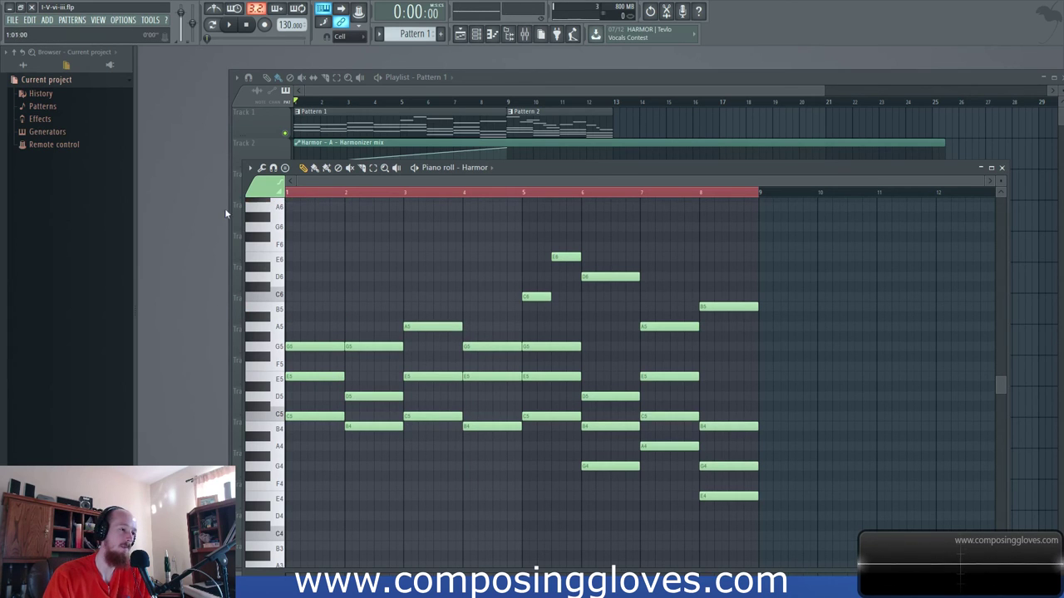
pyautogui.press('space')
pyautogui.press('space')
pyautogui.moveTo(311, 308)
pyautogui.mouseDown()
pyautogui.moveTo(114, 281)
pyautogui.moveTo(296, 281)
pyautogui.moveTo(306, 310)
pyautogui.mouseUp()
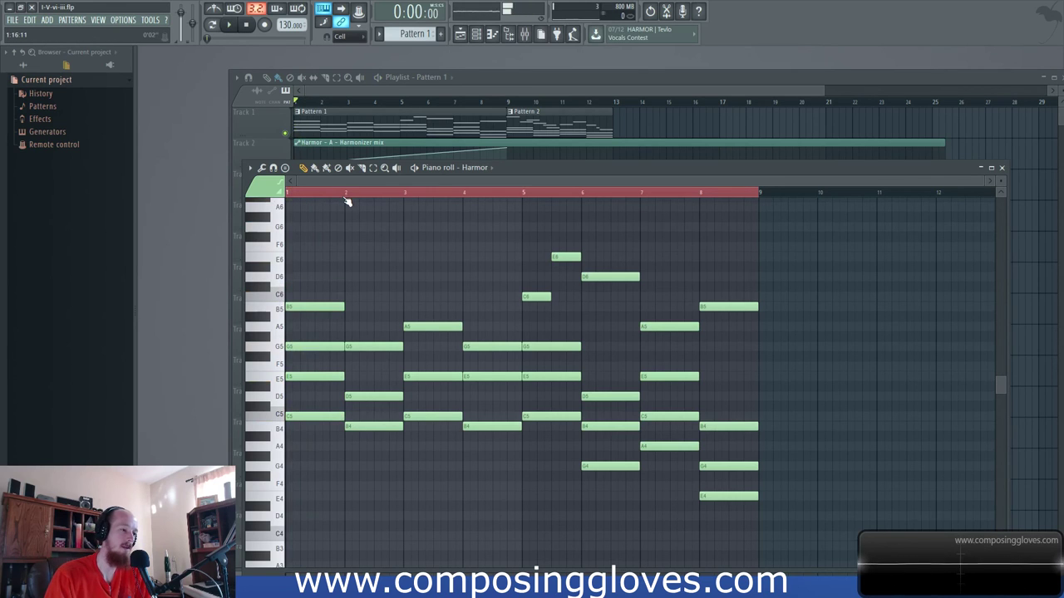
pyautogui.press('space')
pyautogui.click(356, 266)
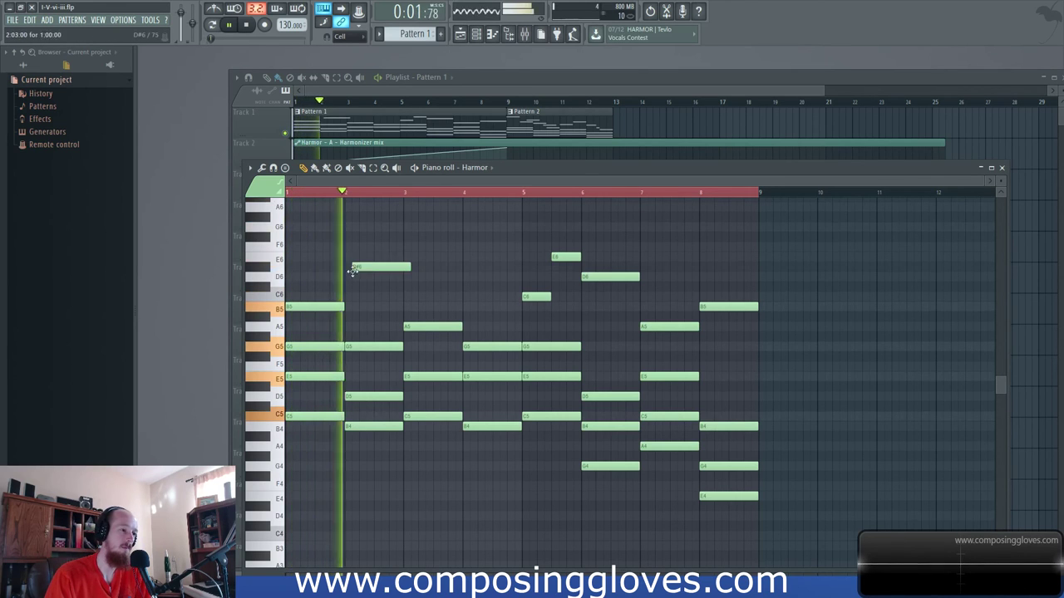
pyautogui.press('space')
pyautogui.rightClick(357, 267)
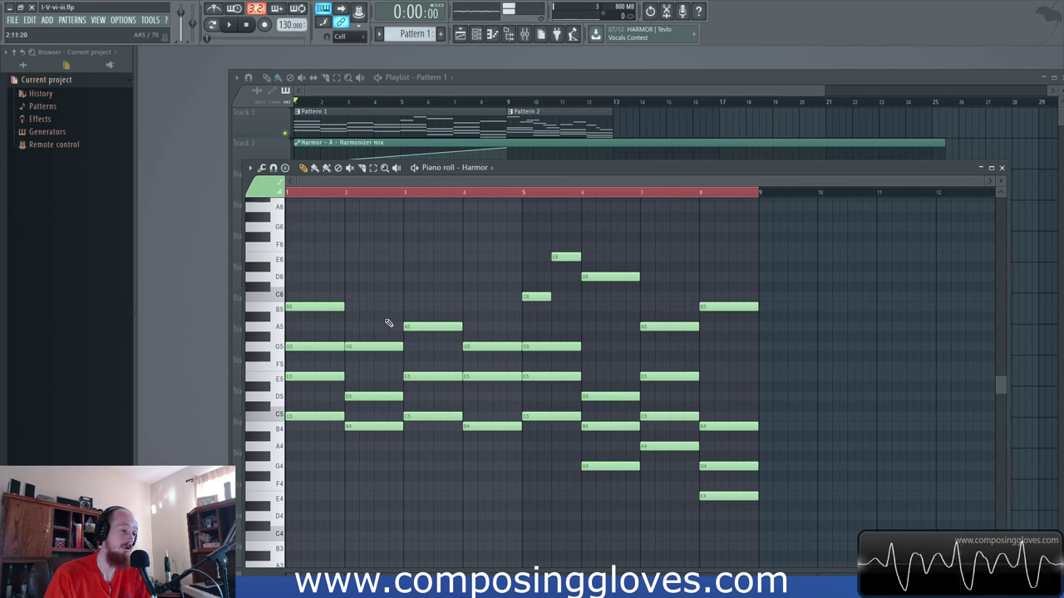
pyautogui.moveTo(371, 303); pyautogui.dragTo(382, 457)
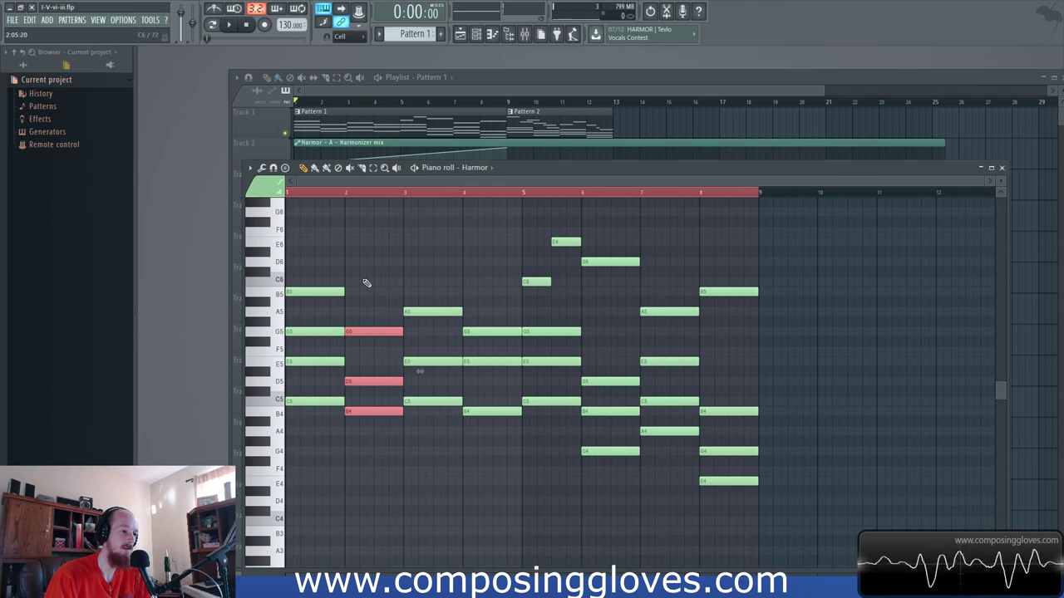
pyautogui.click(355, 237)
pyautogui.rightClick(359, 235)
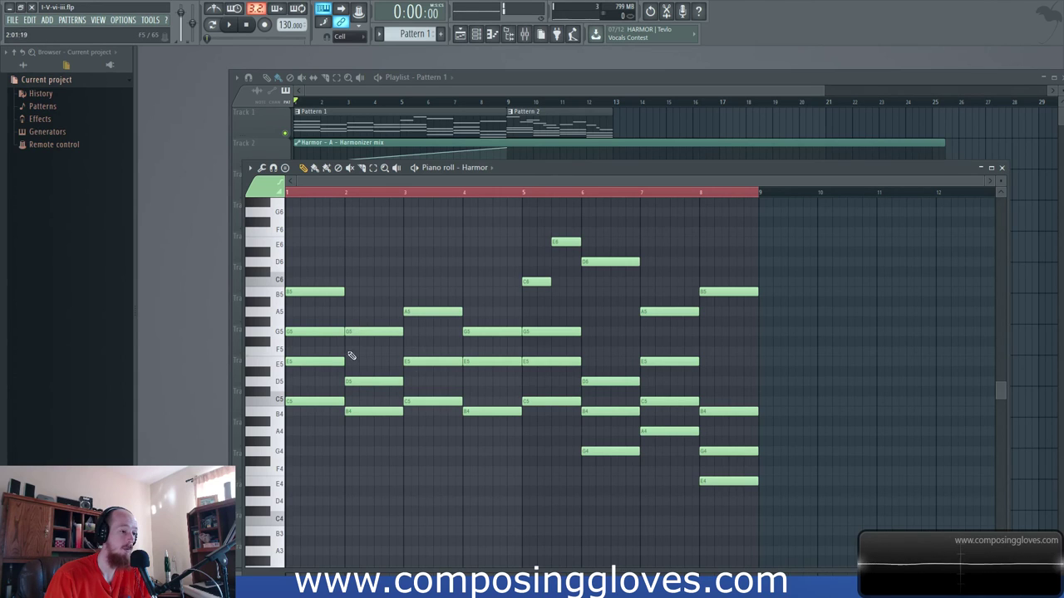
# Step: Try a one-bar F5 note in the bar 2 chord, play it back and remove the note
pyautogui.click(349, 352)
pyautogui.moveTo(365, 337)
pyautogui.mouseDown()
pyautogui.moveTo(401, 366)
pyautogui.moveTo(380, 340)
pyautogui.mouseUp()
pyautogui.hotkey('ctrl', 'd')
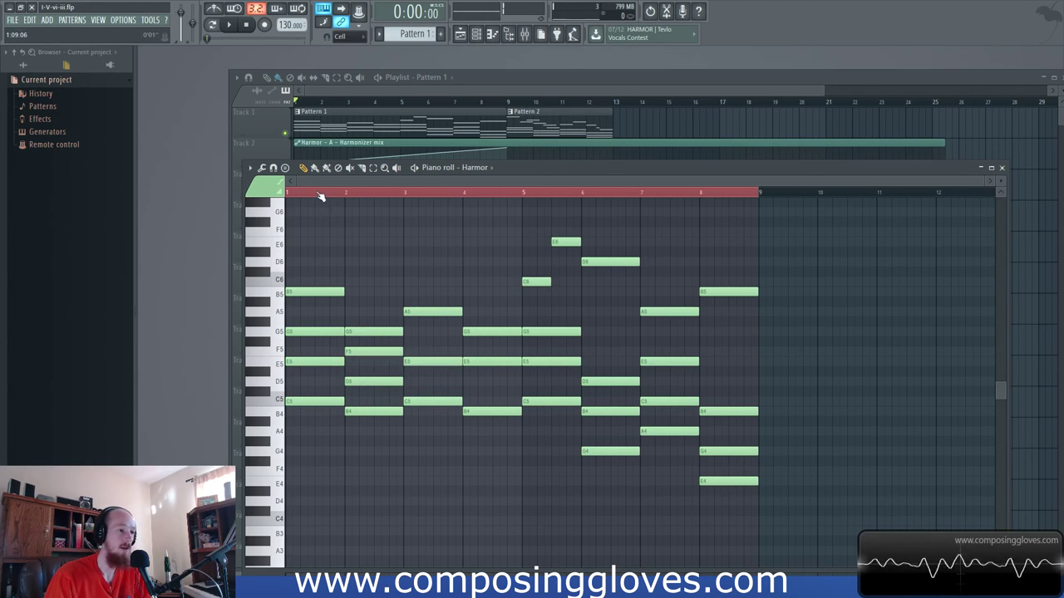
pyautogui.press('space')
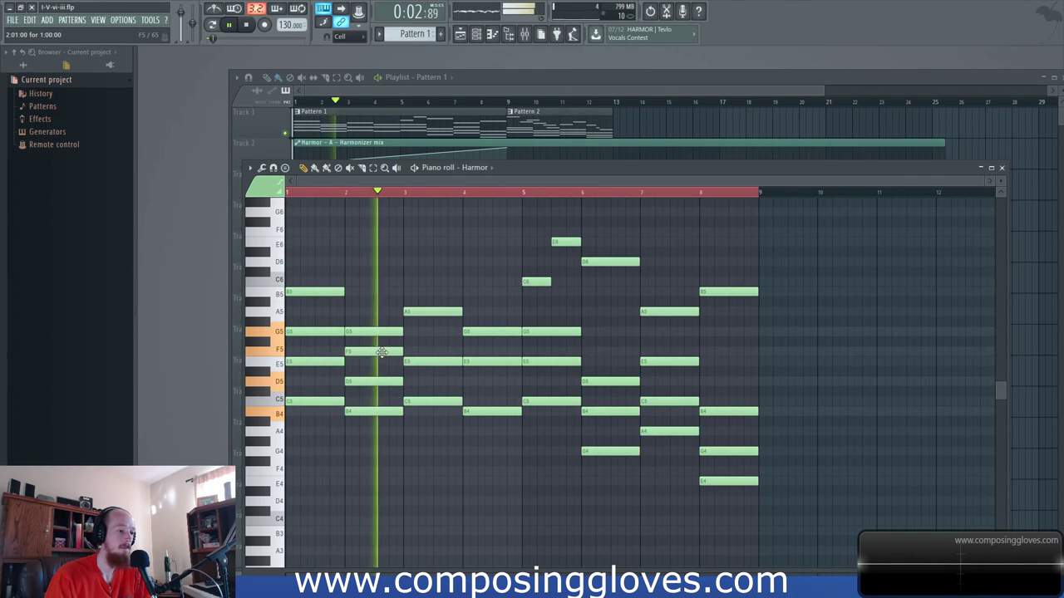
pyautogui.press('space')
pyautogui.rightClick(380, 352)
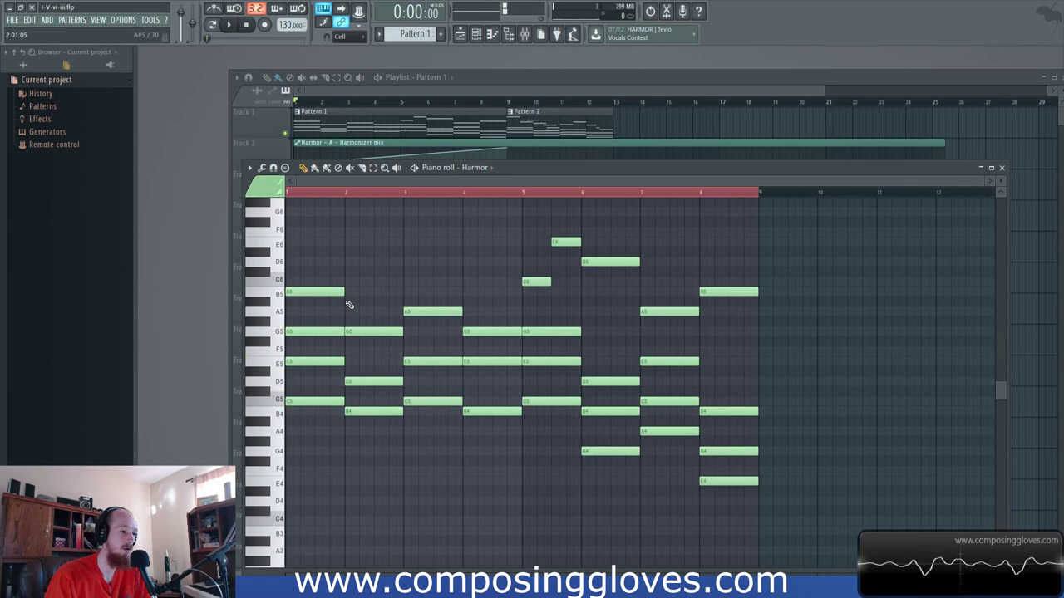
# Step: Try a one-bar E6 note above the bar 2 chord, play it back and remove the note
pyautogui.click(354, 248)
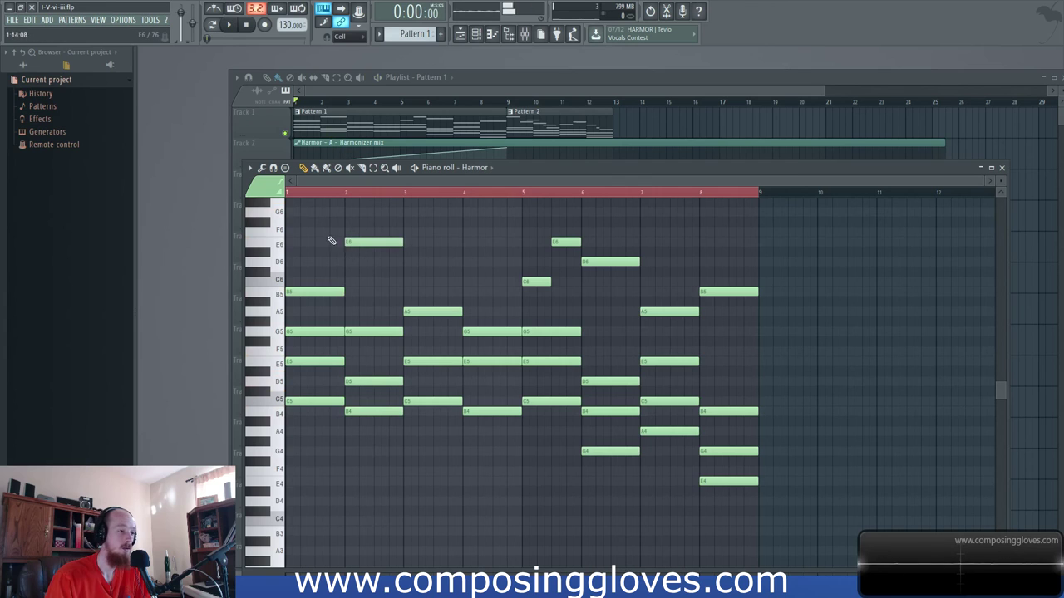
pyautogui.press('space')
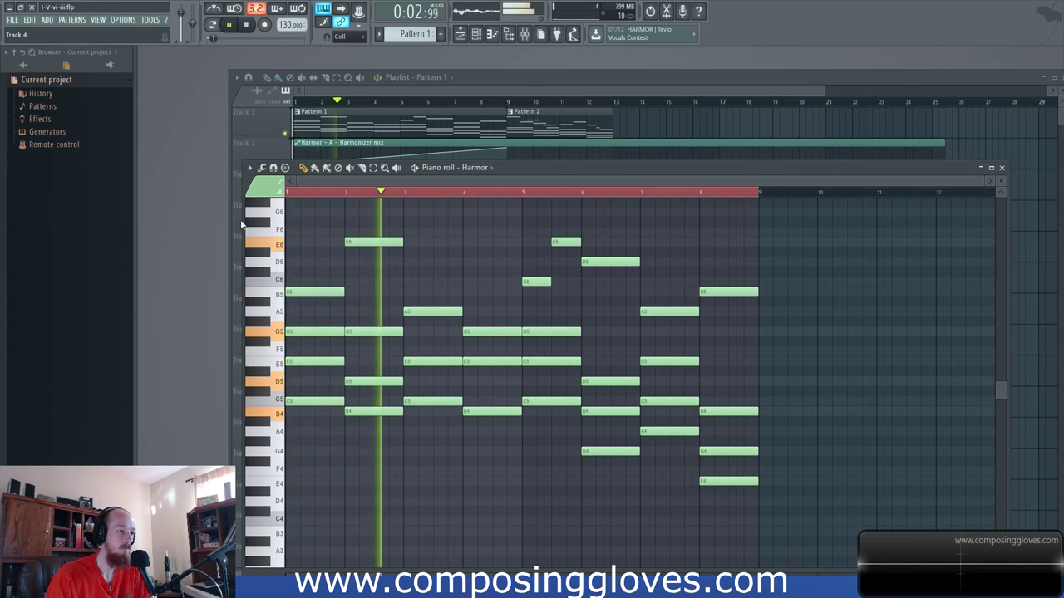
pyautogui.press('space')
pyautogui.rightClick(383, 243)
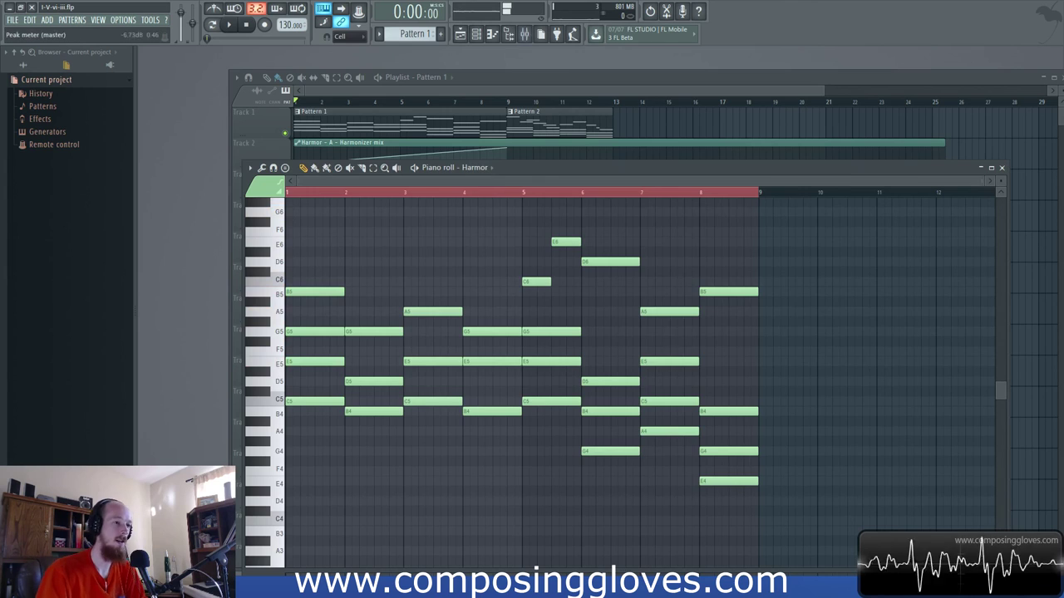
# Step: Create Pattern 3 and open Harmor's empty Piano roll for it
pyautogui.click(532, 90)
pyautogui.press('F6')
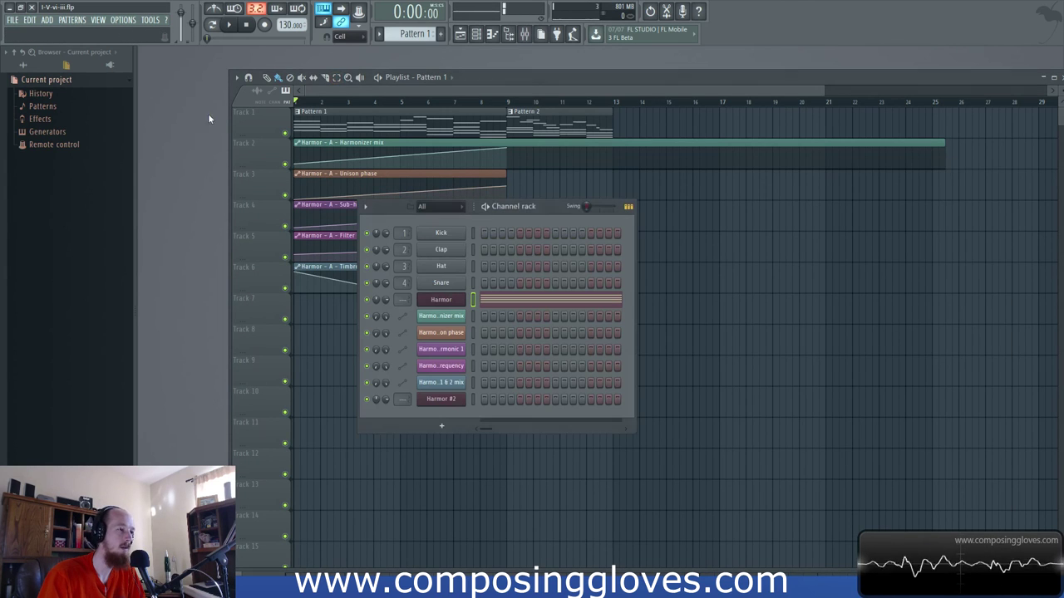
pyautogui.click(441, 33)
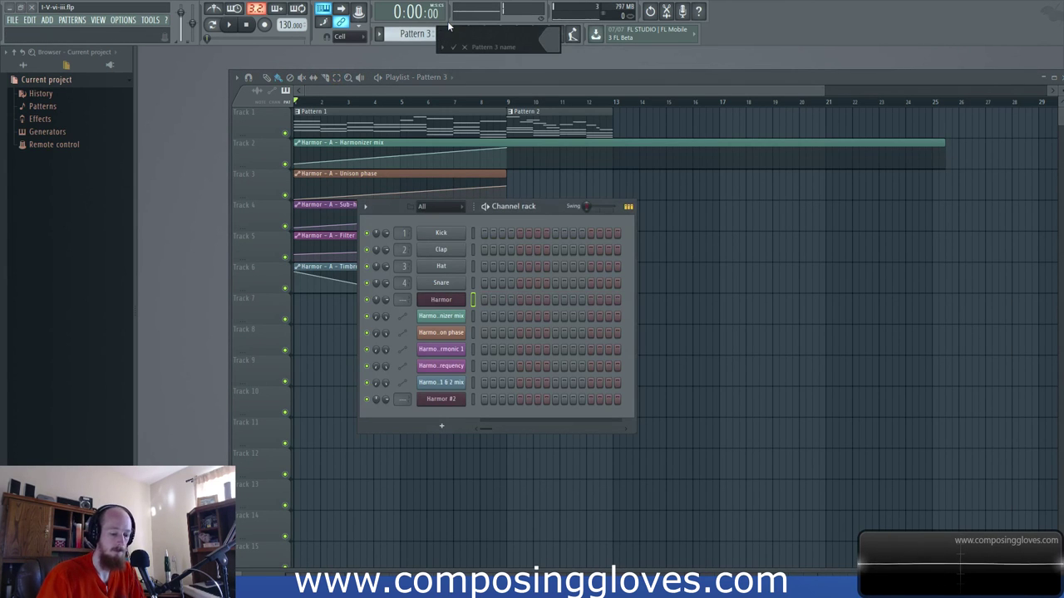
pyautogui.rightClick(455, 302)
pyautogui.click(490, 300)
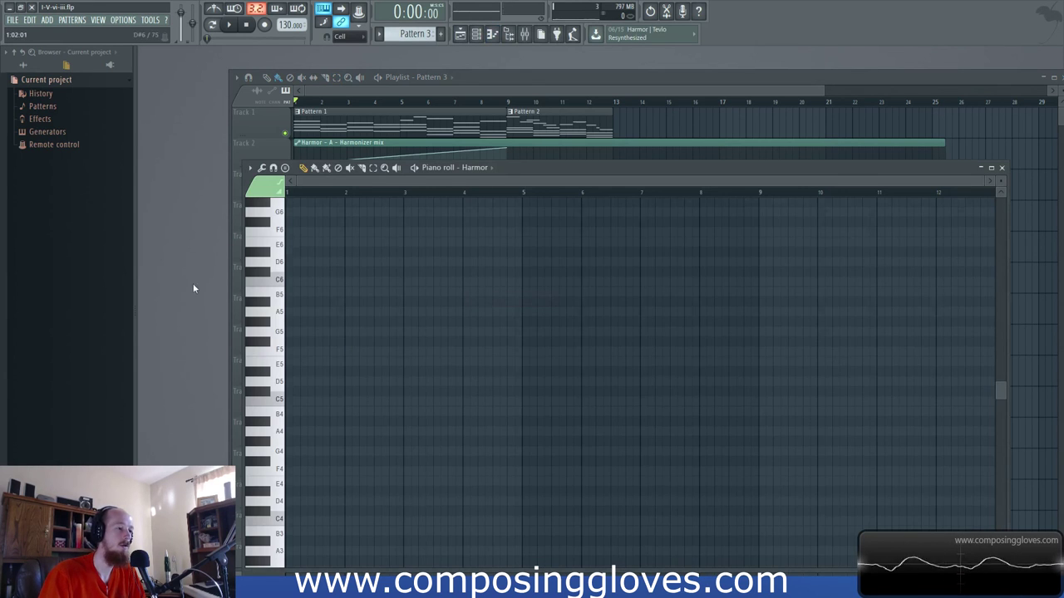
# Step: Add a one-bar chord of C6, E6 and G6 in bar 1 and play it back
pyautogui.scroll(3, 297, 316)
pyautogui.scroll(3, 337, 324)
pyautogui.scroll(5, 829, 427)
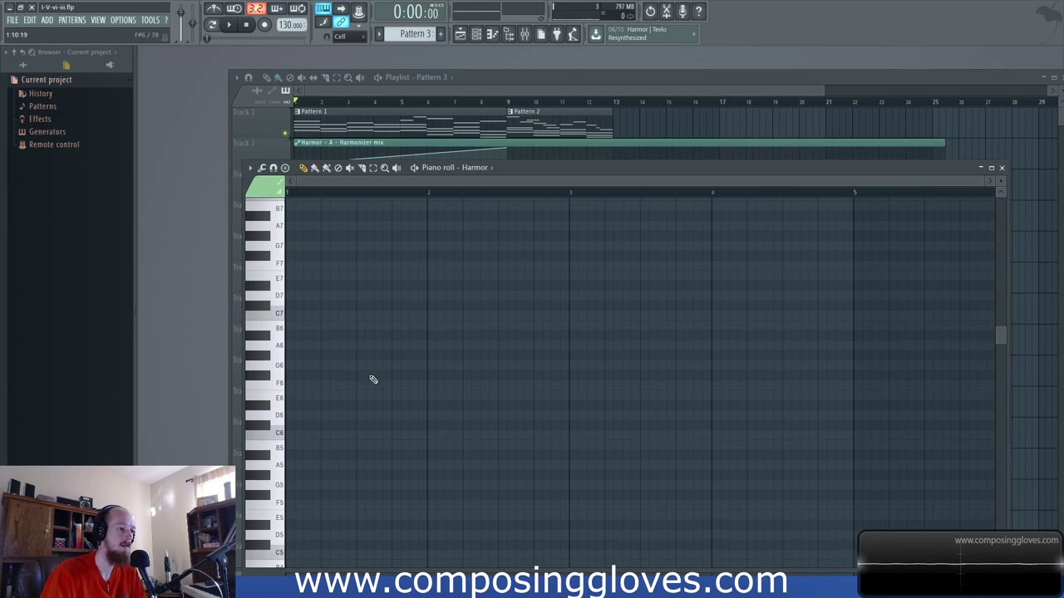
pyautogui.click(291, 434)
pyautogui.click(293, 396)
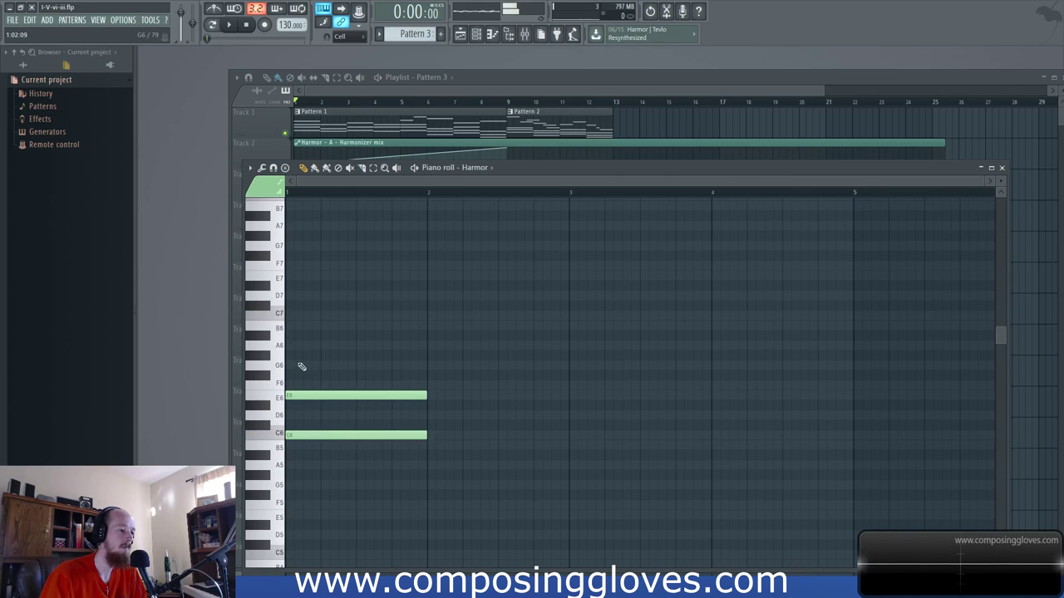
pyautogui.click(299, 366)
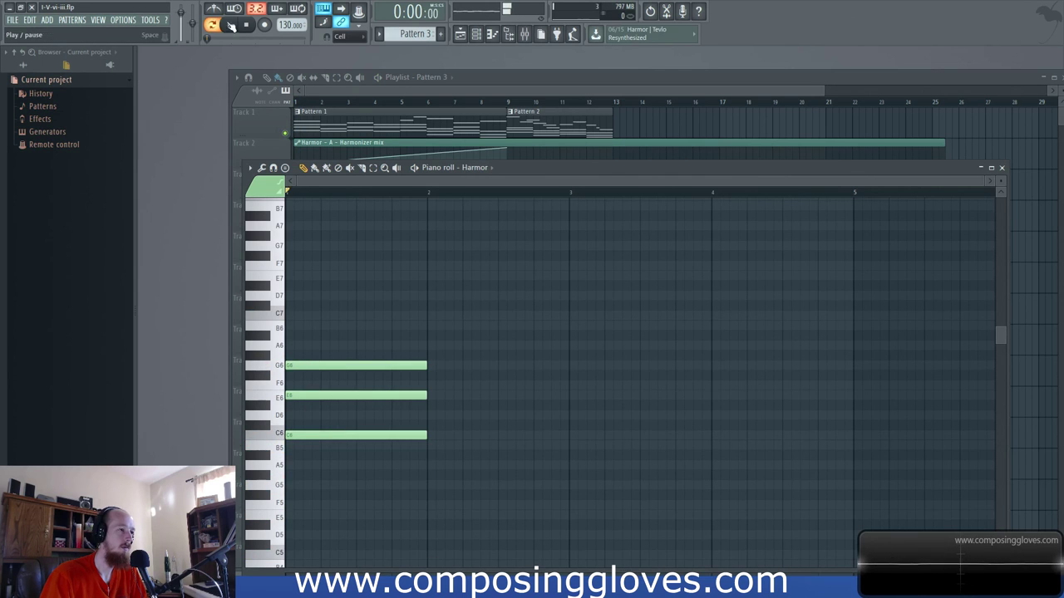
pyautogui.press('space')
pyautogui.press('space')
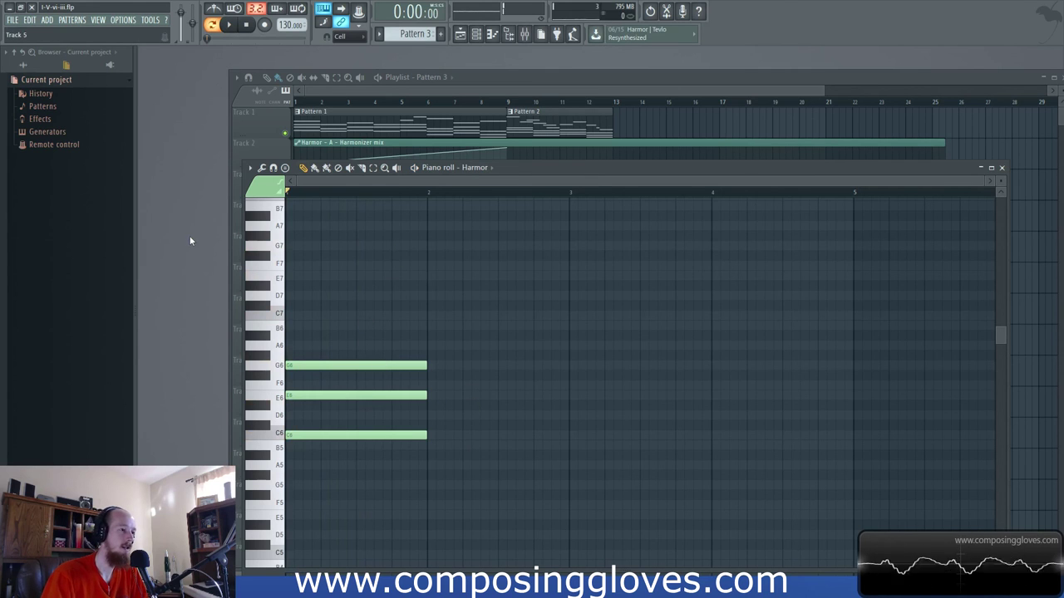
# Step: Open Harmor's synth page from the Channel rack and play back the bar 1 chord to check its sound
pyautogui.press('F6')
pyautogui.click(459, 301)
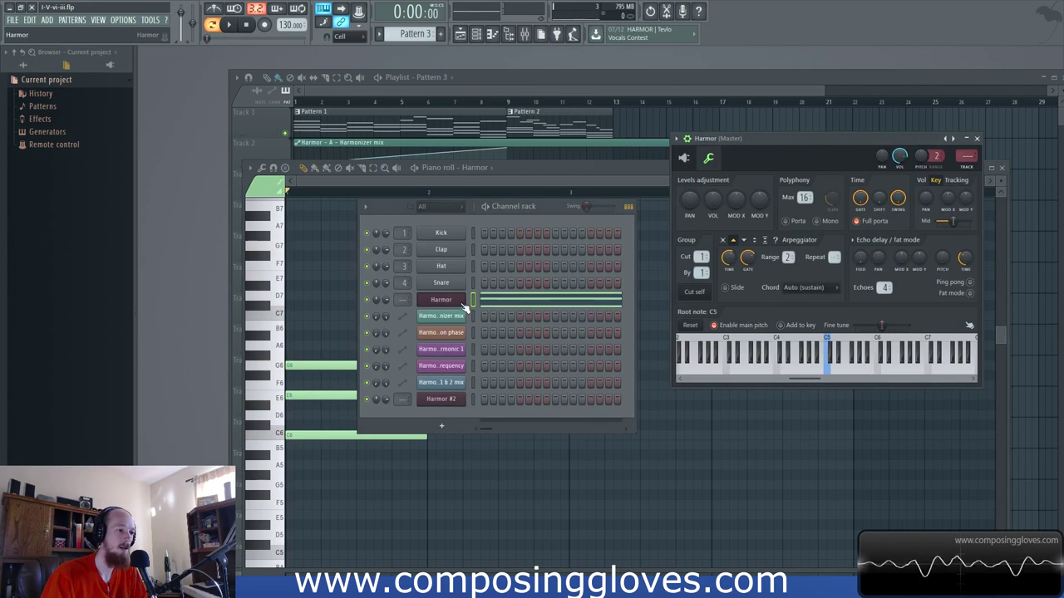
pyautogui.click(684, 157)
pyautogui.moveTo(945, 138); pyautogui.dragTo(844, 149)
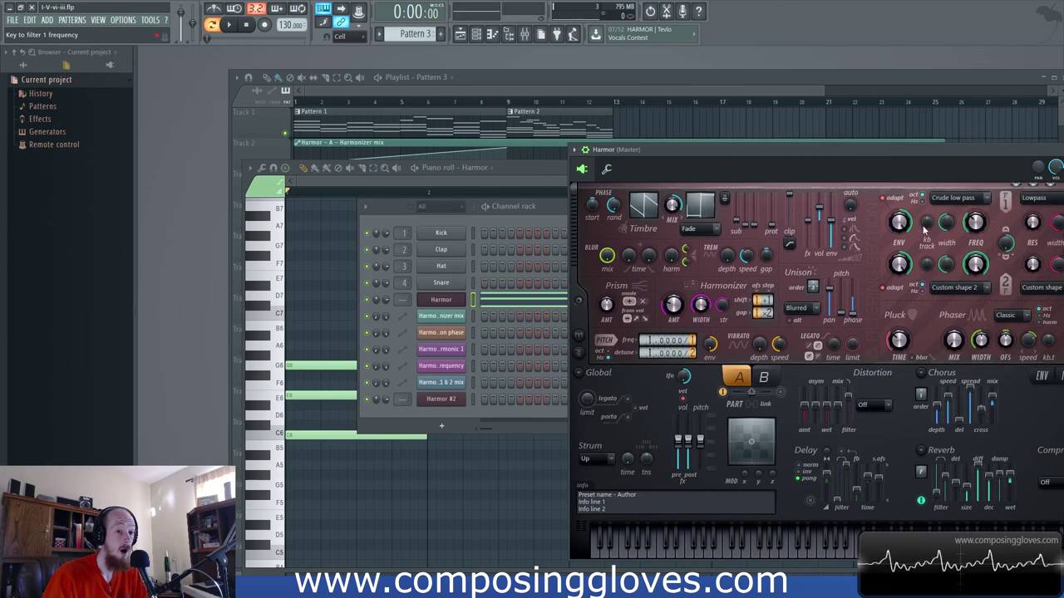
pyautogui.press('space')
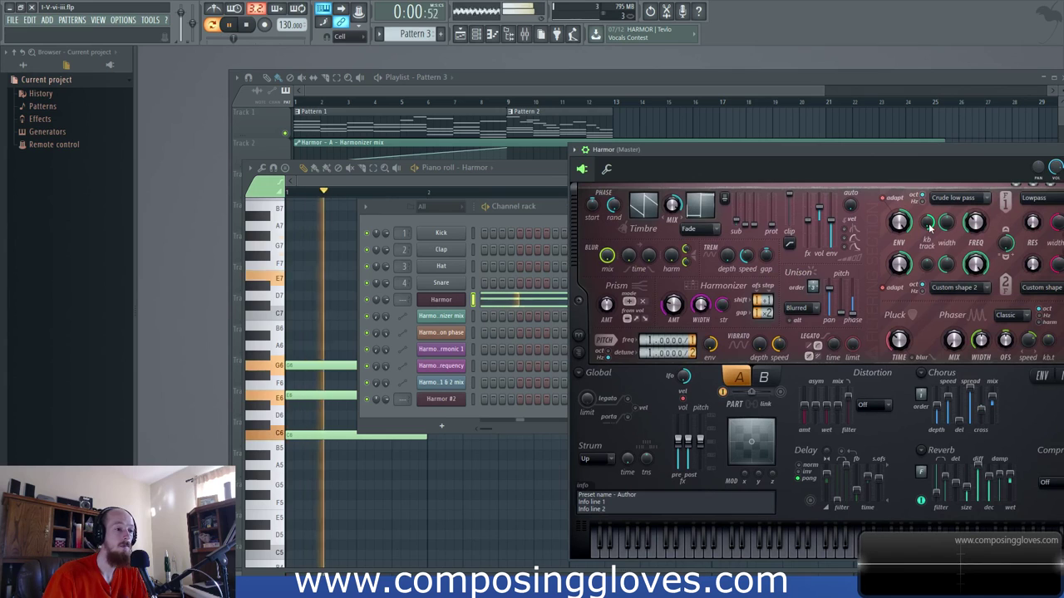
pyautogui.press('space')
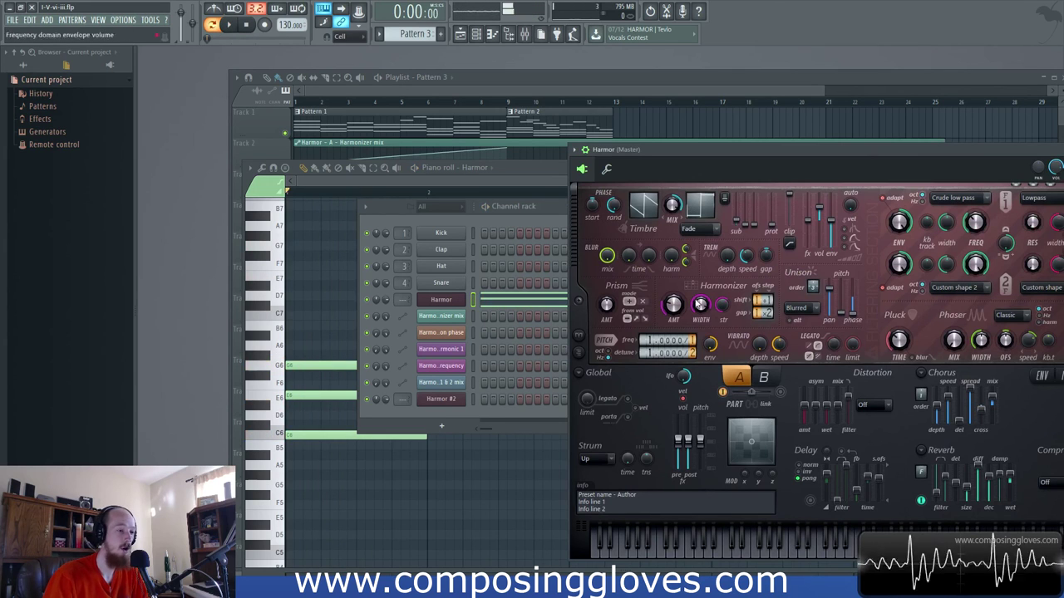
# Step: Bring Harmor's synth page up again and open Harmor #2 to compare its filter settings
pyautogui.click(318, 366)
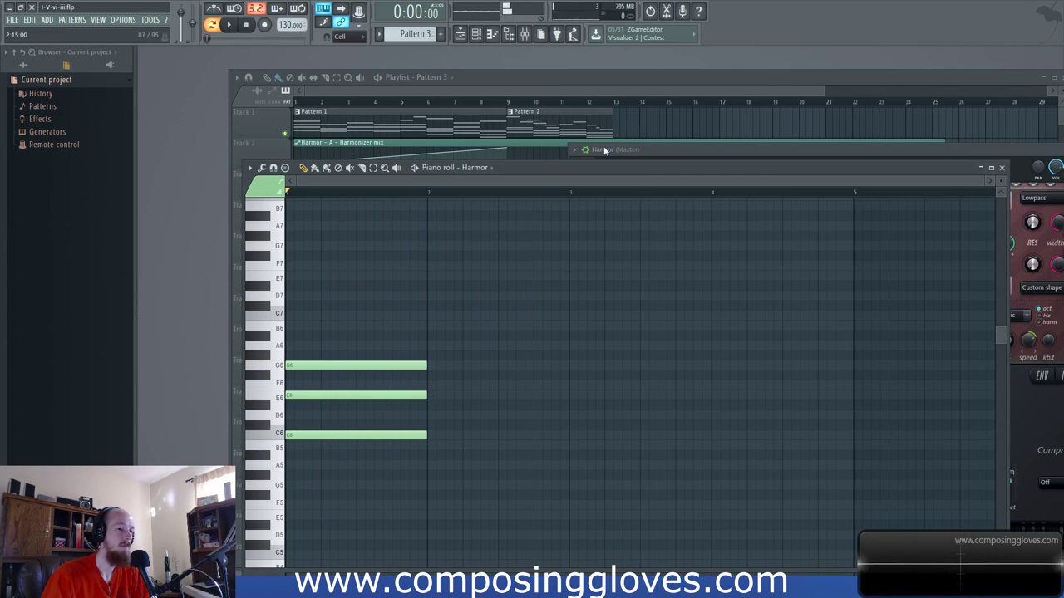
pyautogui.click(1015, 147)
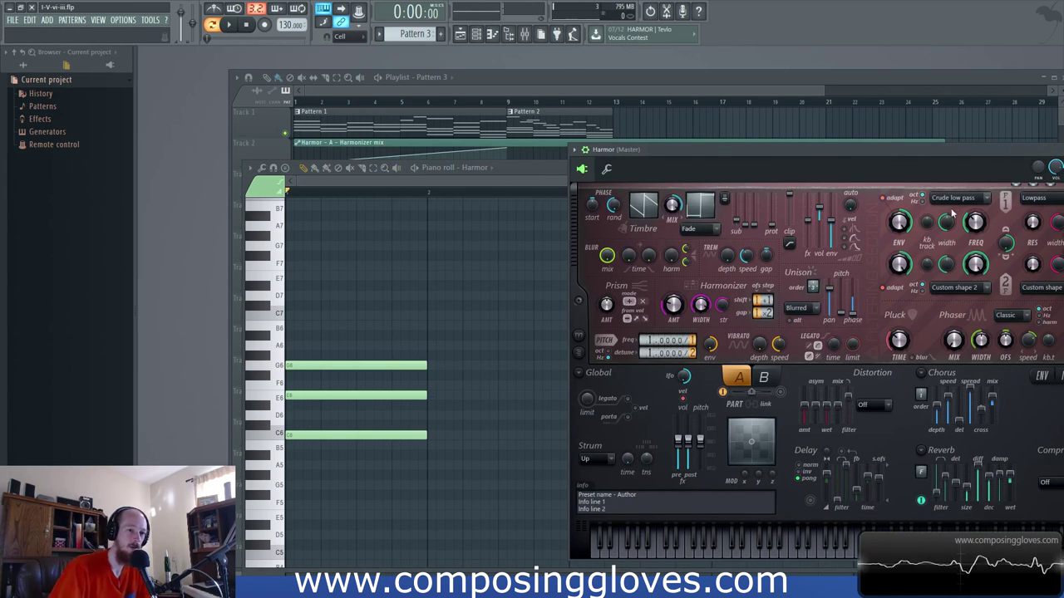
pyautogui.press('F6')
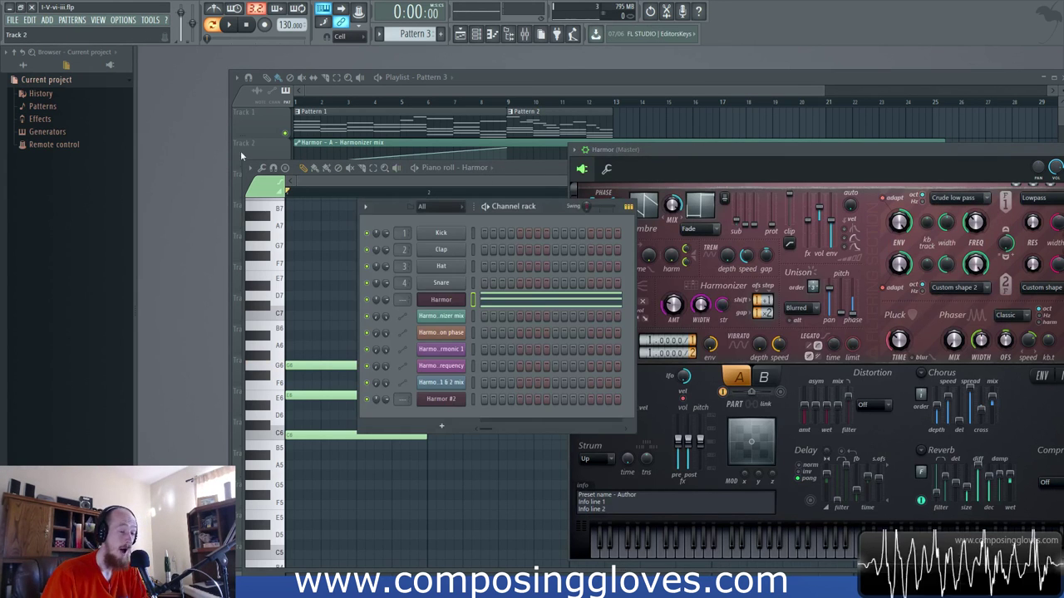
pyautogui.click(454, 400)
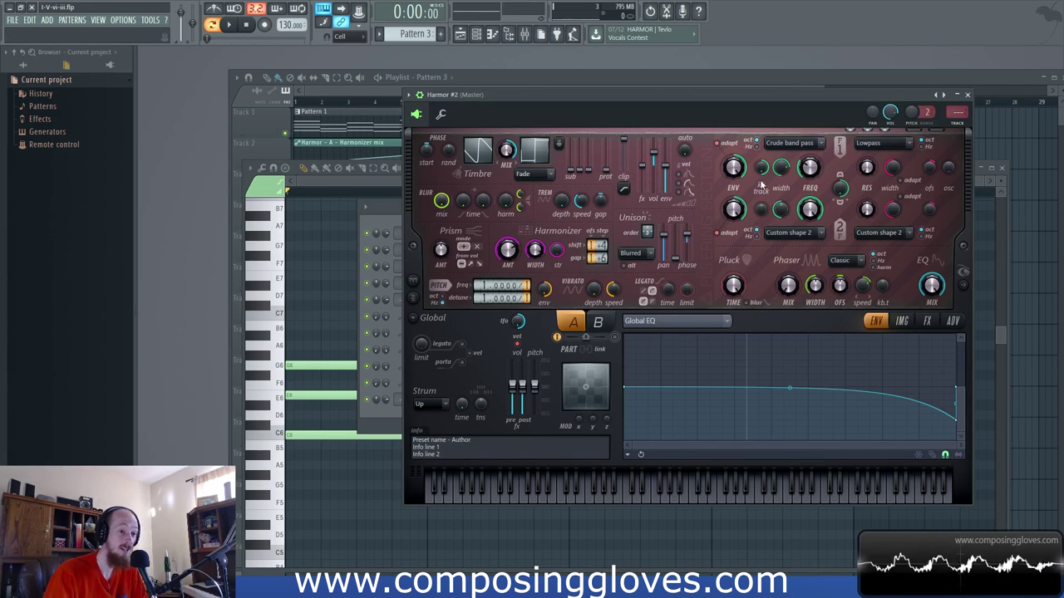
# Step: Return to Harmor's Piano roll in Pattern 3 and highlight the bar 1 chord
pyautogui.press('F6')
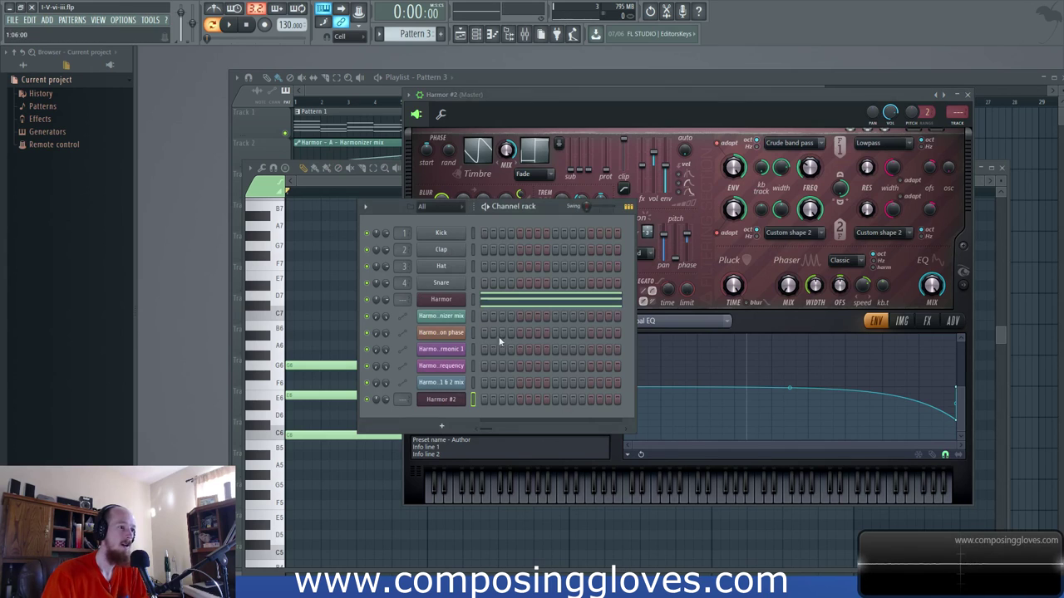
pyautogui.click(444, 304)
pyautogui.click(532, 302)
pyautogui.click(532, 304)
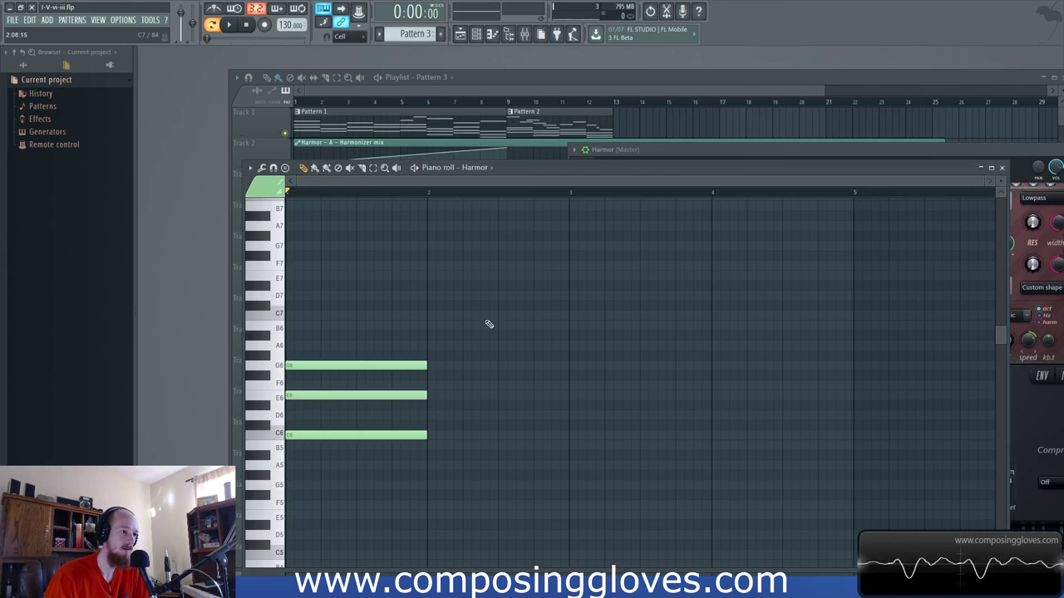
pyautogui.scroll(-2, 374, 370)
pyautogui.moveTo(341, 307); pyautogui.dragTo(380, 414)
pyautogui.keyDown('ctrl'); pyautogui.click(477, 366); pyautogui.keyUp('ctrl')
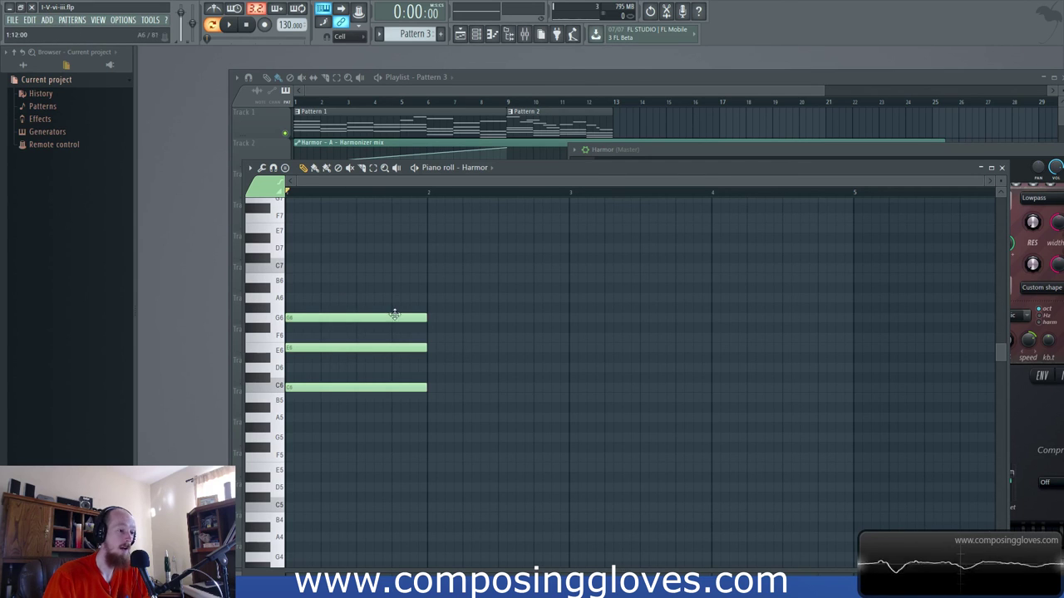
# Step: Add a one-bar chord of B5, D6 and G6 in bar 2
pyautogui.click(434, 399)
pyautogui.click(437, 368)
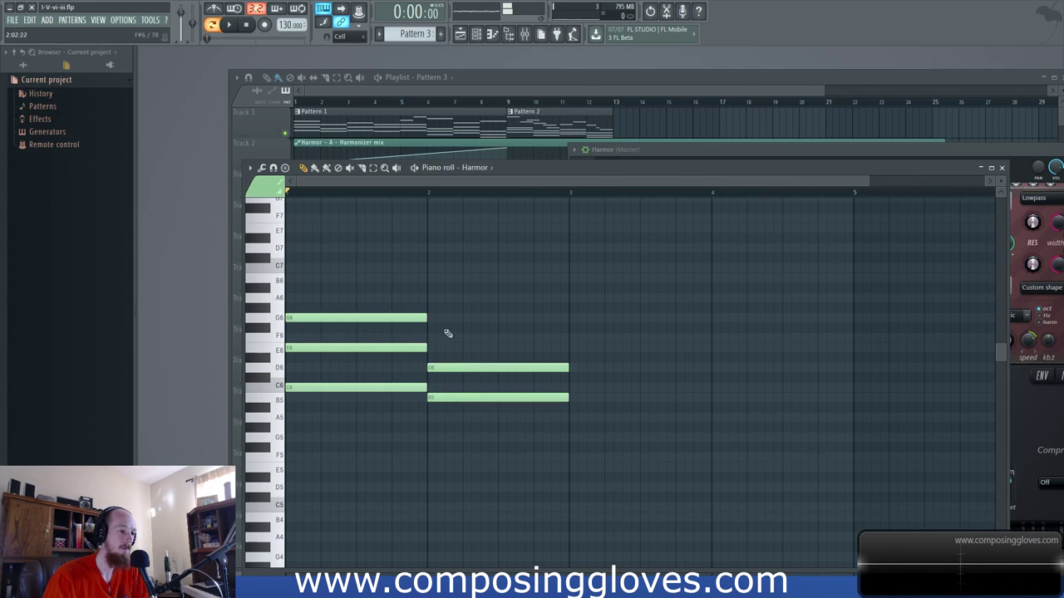
pyautogui.click(433, 327)
pyautogui.rightClick(438, 328)
pyautogui.click(432, 318)
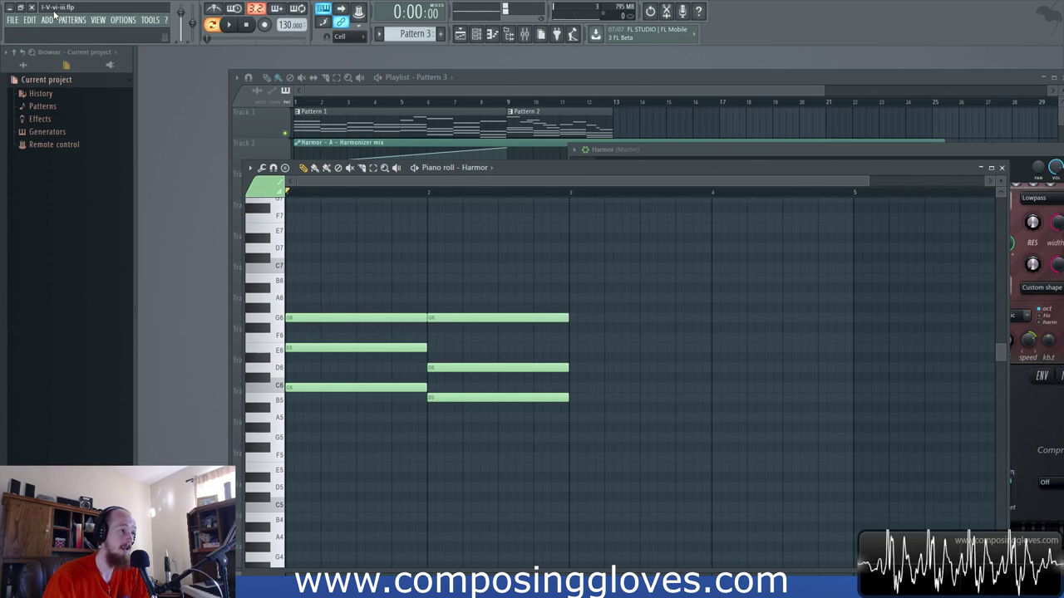
# Step: Add a one-bar chord of B5, E6 and G6 in bar 3 and highlight the shared G6 notes across bars 1 to 3
pyautogui.click(575, 398)
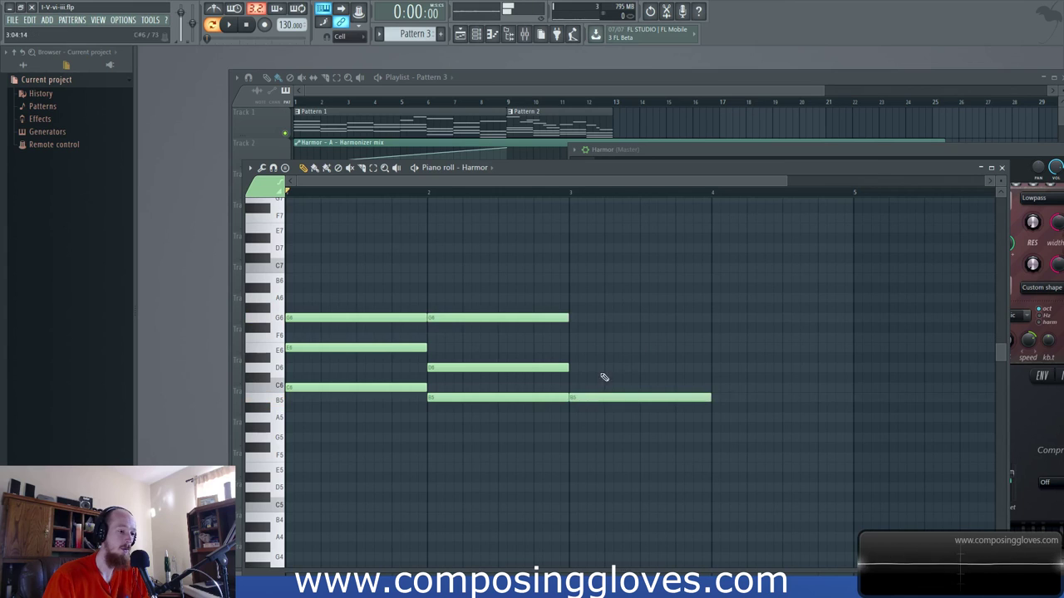
pyautogui.click(572, 347)
pyautogui.moveTo(585, 346); pyautogui.dragTo(596, 346)
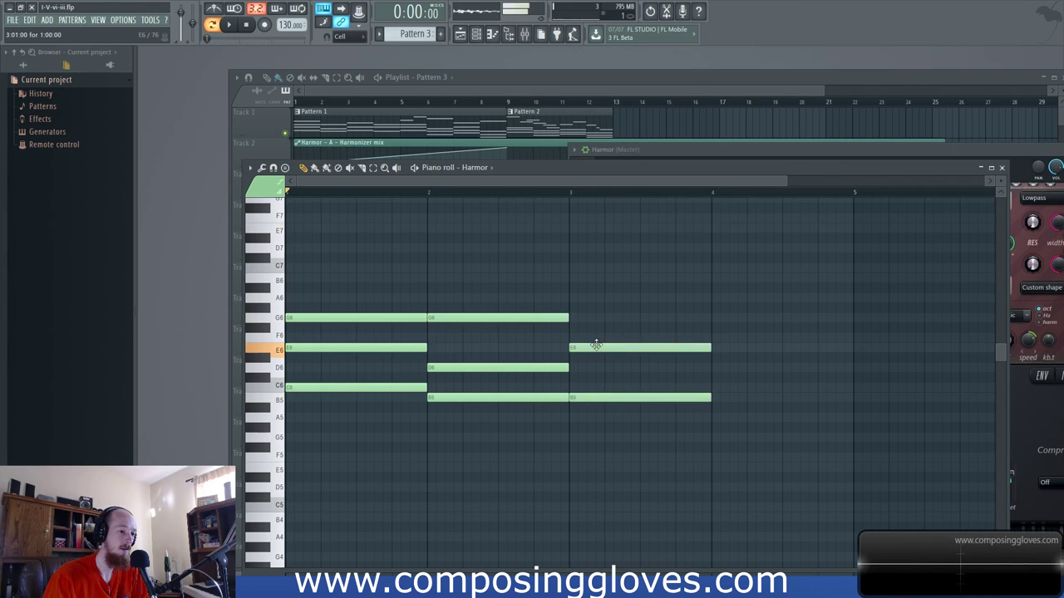
pyautogui.click(574, 318)
pyautogui.moveTo(347, 321); pyautogui.dragTo(638, 304)
pyautogui.moveTo(339, 321); pyautogui.dragTo(921, 306)
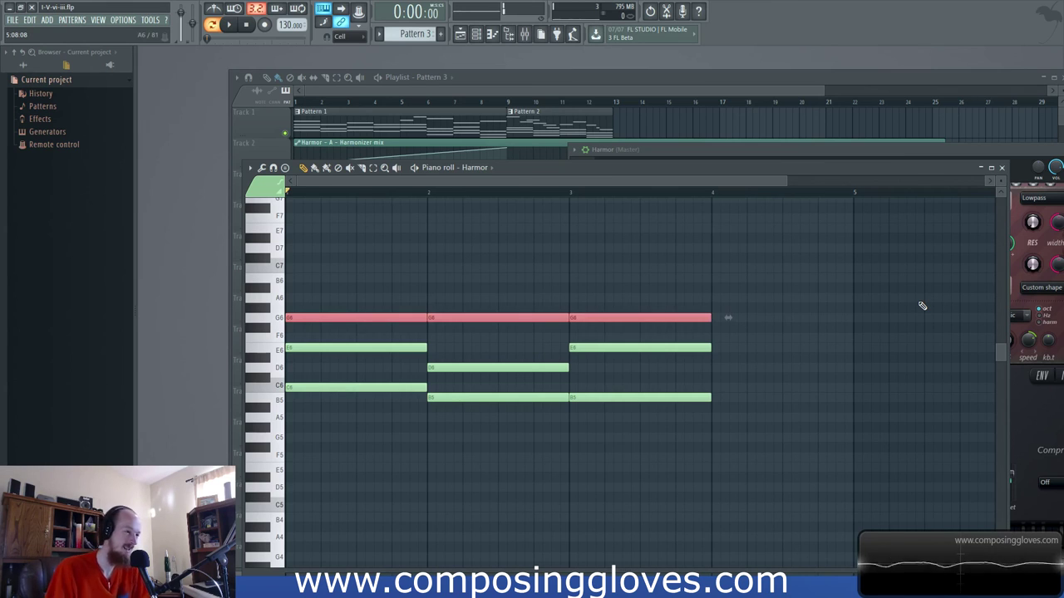
# Step: Add a one-bar chord of A5, C6 and E6 in bar 4 and highlight its lowest note
pyautogui.click(718, 420)
pyautogui.click(718, 391)
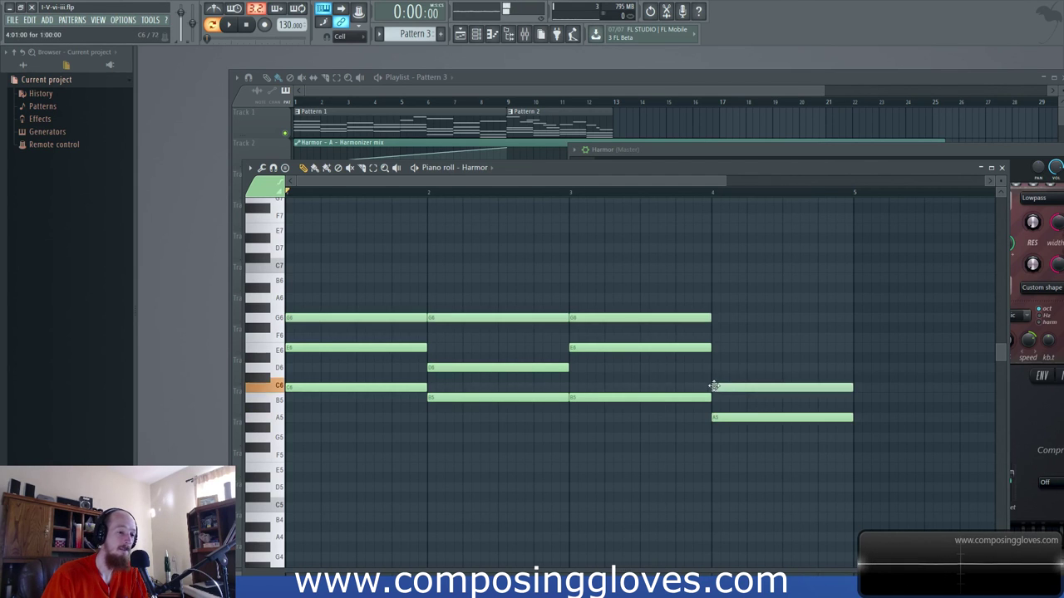
pyautogui.click(719, 349)
pyautogui.hscroll(3, 601, 332)
pyautogui.scroll(-2, 601, 333)
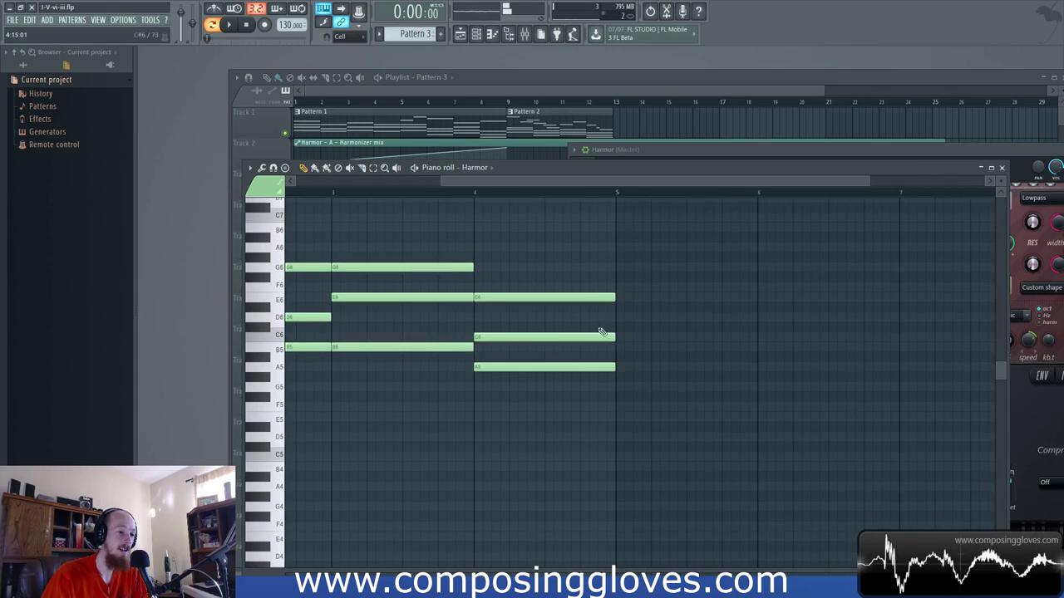
pyautogui.moveTo(539, 255); pyautogui.dragTo(657, 449)
pyautogui.moveTo(541, 363); pyautogui.dragTo(610, 441)
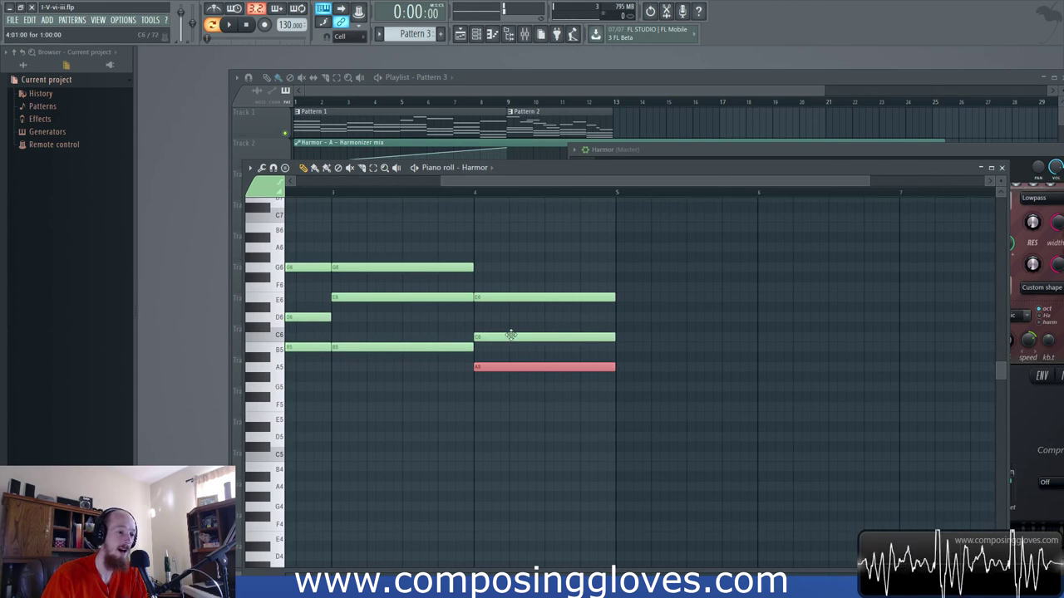
# Step: Add a one-bar chord of G5, C6 and E6 in bar 5 and play back the whole progression
pyautogui.click(622, 387)
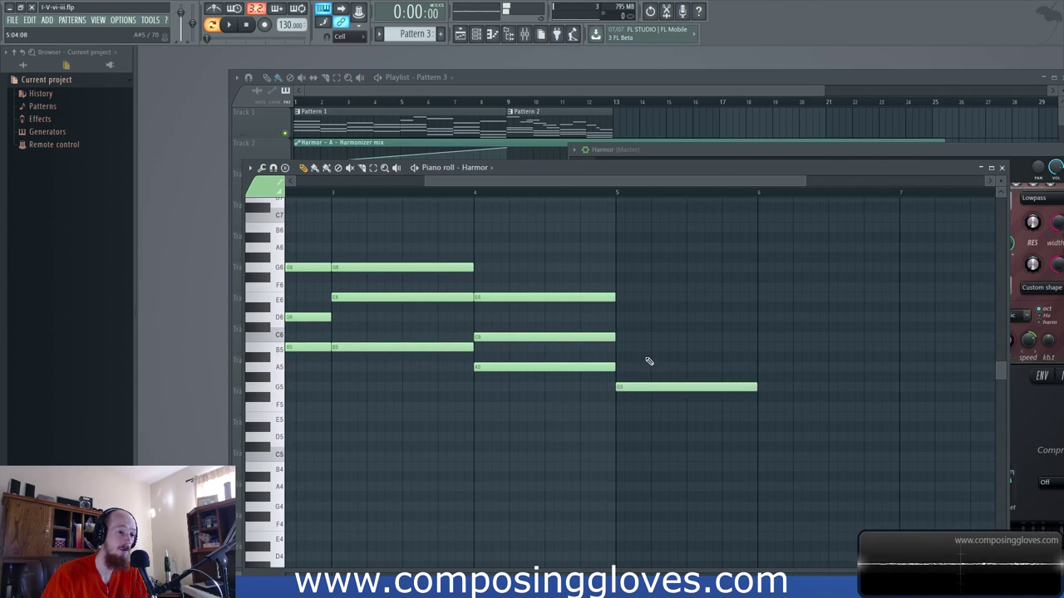
pyautogui.click(617, 337)
pyautogui.click(621, 298)
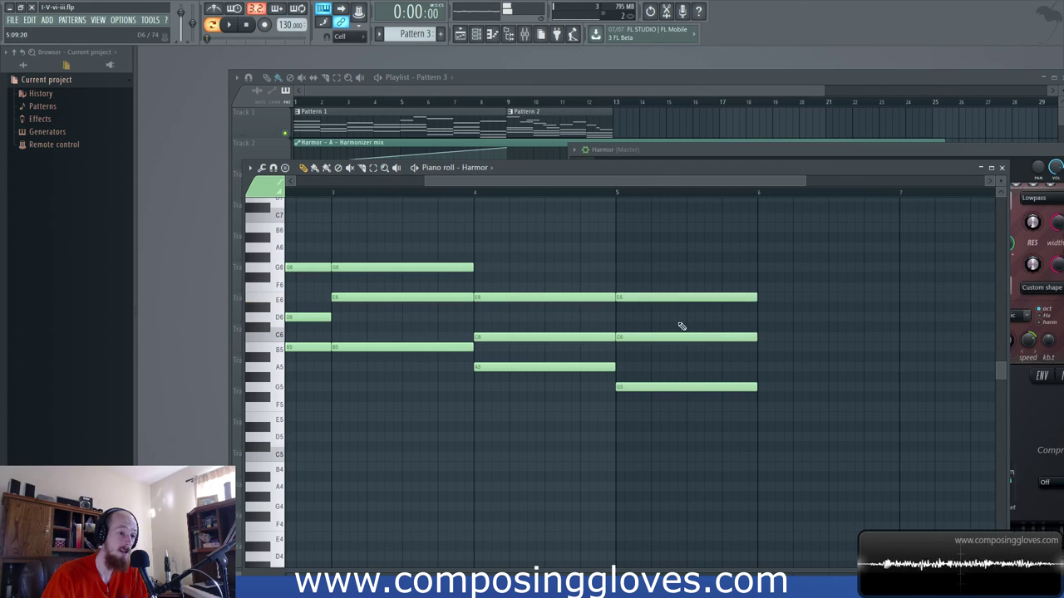
pyautogui.moveTo(622, 332); pyautogui.dragTo(674, 362)
pyautogui.scroll(-3, 669, 367)
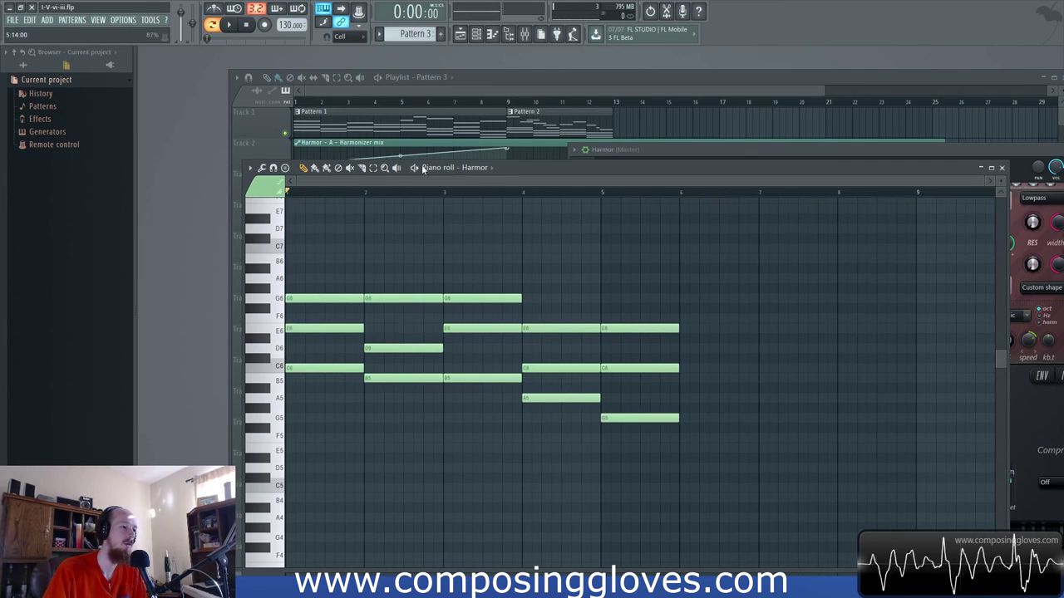
pyautogui.press('space')
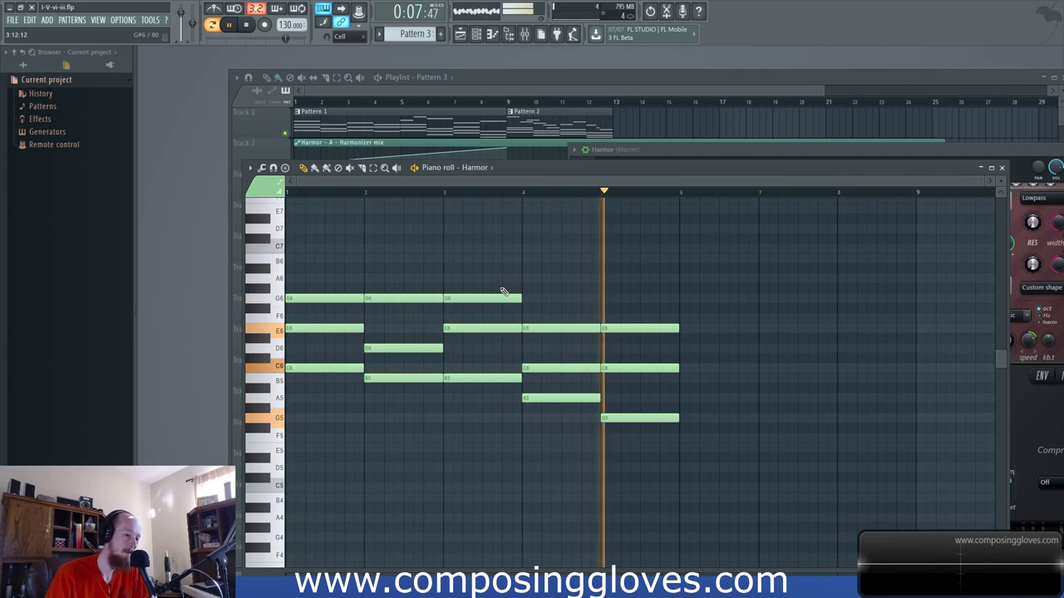
pyautogui.press('space')
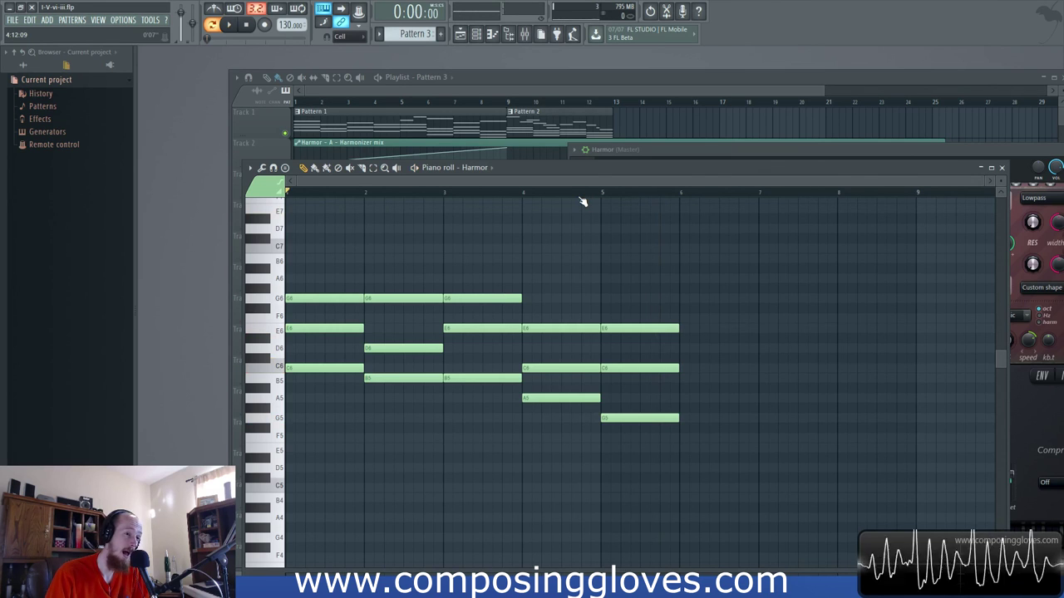
# Step: Highlight the bar 5 chord and the bar 2 chord in turn to compare them
pyautogui.moveTo(627, 295); pyautogui.dragTo(683, 540)
pyautogui.keyDown('ctrl'); pyautogui.click(720, 404); pyautogui.keyUp('ctrl')
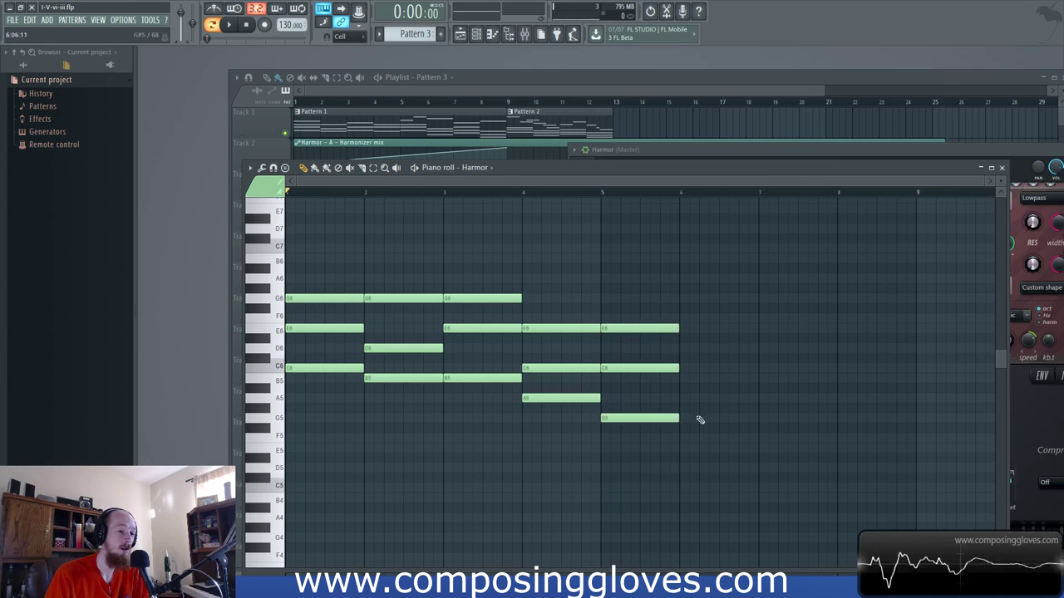
pyautogui.moveTo(388, 268); pyautogui.dragTo(436, 459)
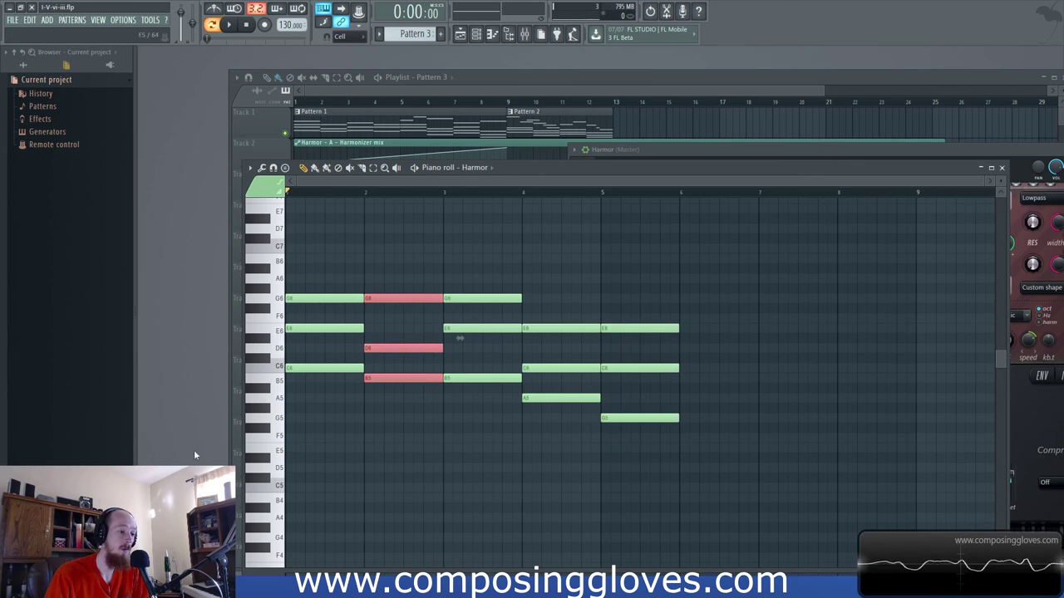
pyautogui.moveTo(634, 284); pyautogui.dragTo(657, 474)
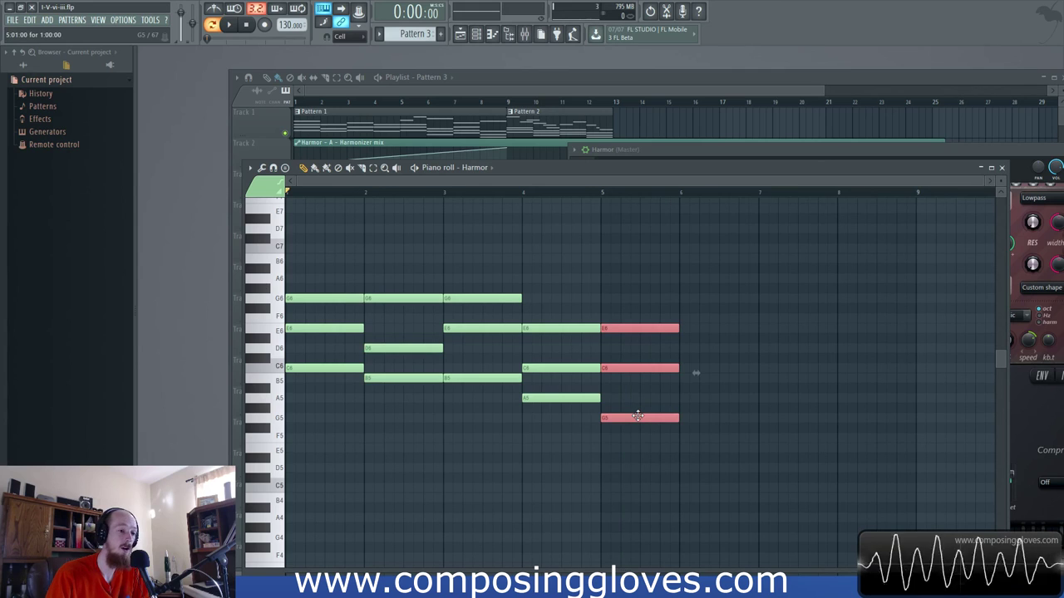
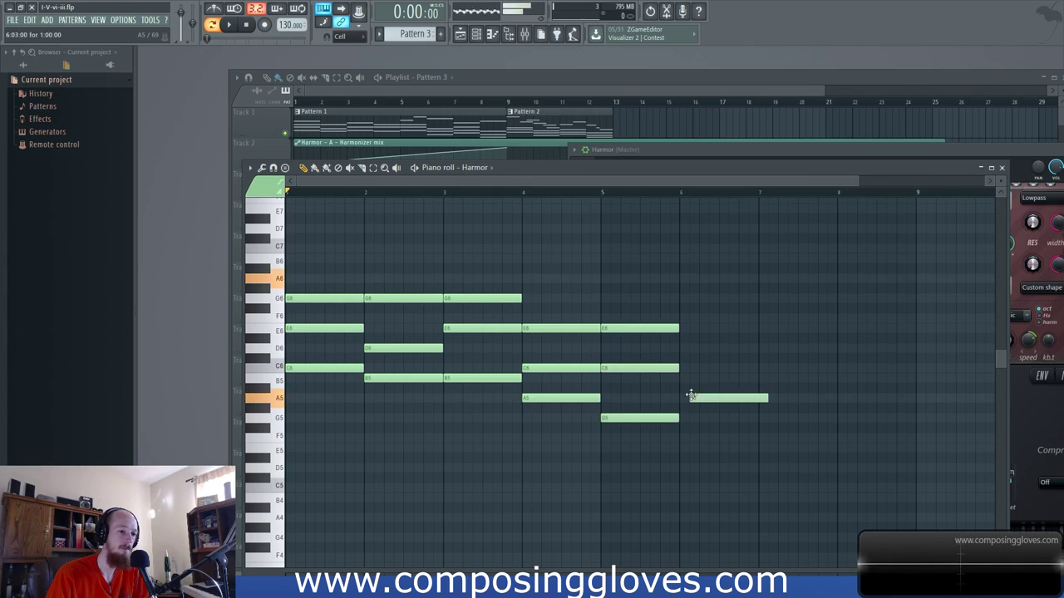
# Step: Delete the misplaced A5 note after bar 5 and audition the G5 note of the bar 5 chord
pyautogui.rightClick(702, 388)
pyautogui.rightClick(701, 399)
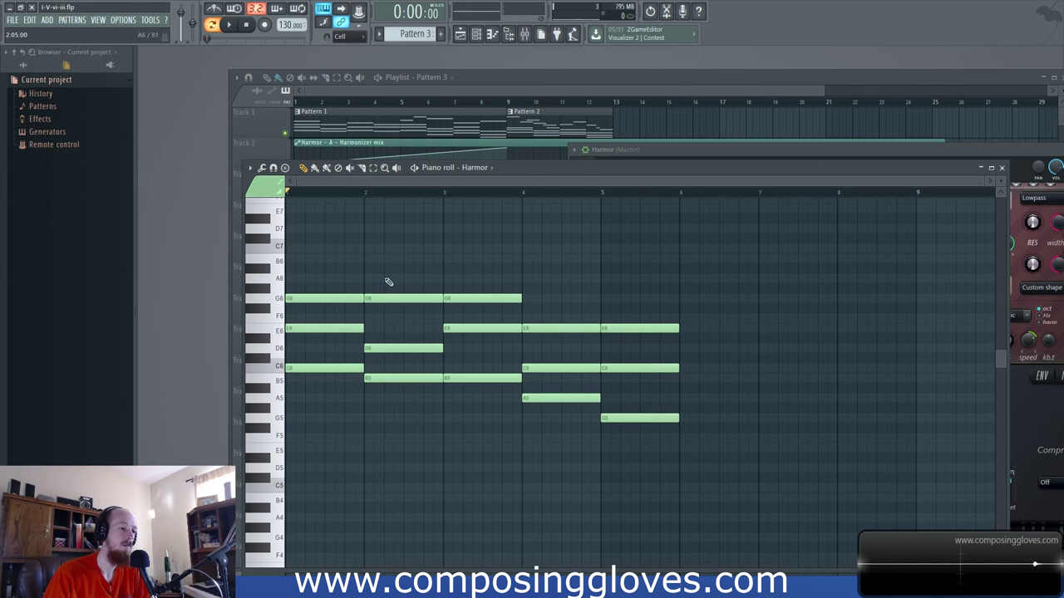
pyautogui.click(645, 419)
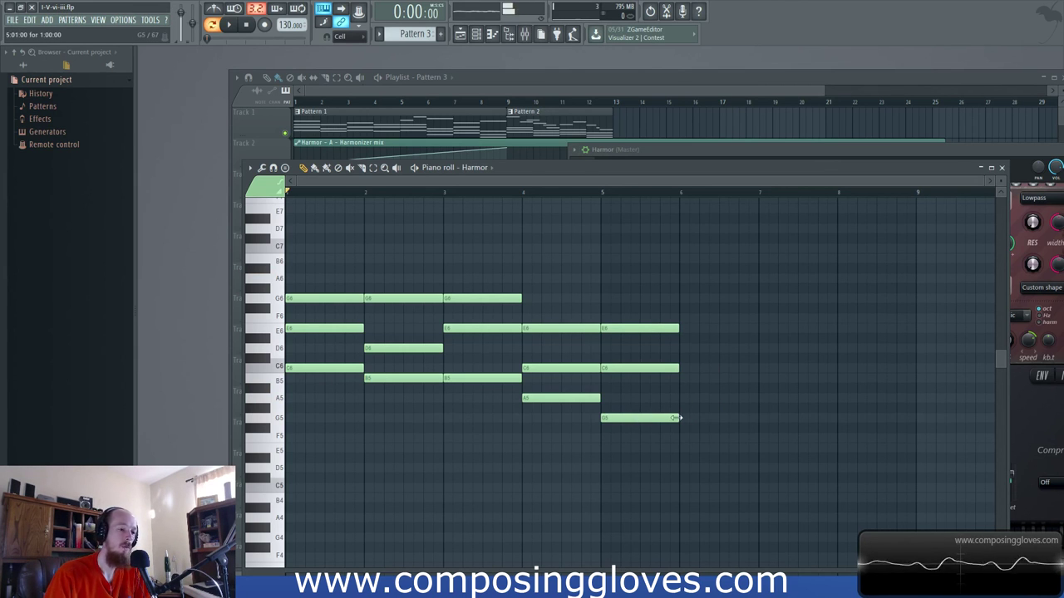
pyautogui.click(677, 400)
pyautogui.moveTo(696, 400)
pyautogui.mouseDown()
pyautogui.moveTo(723, 399)
pyautogui.moveTo(703, 400)
pyautogui.mouseUp()
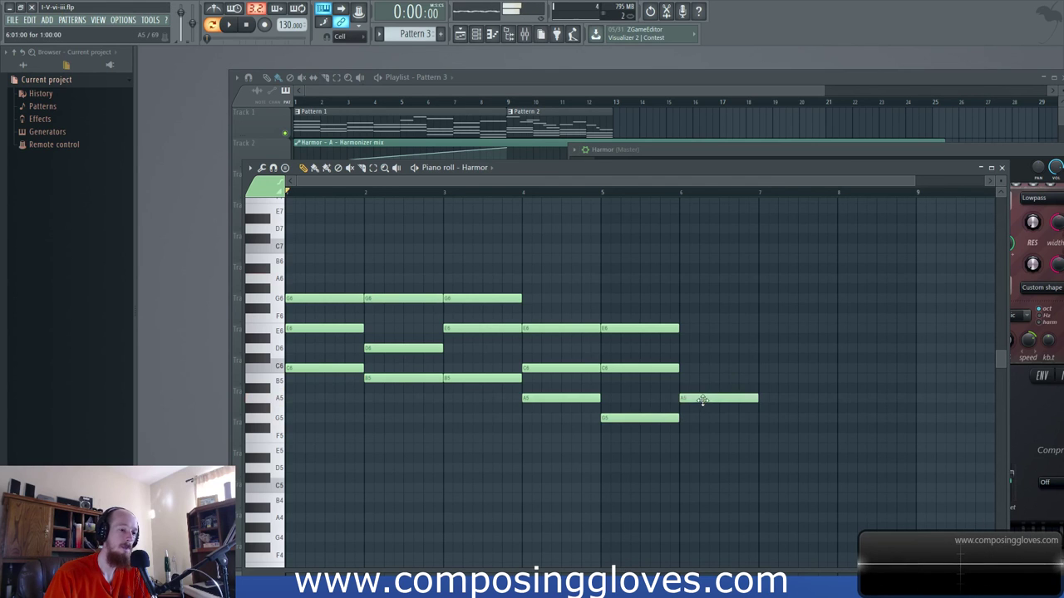
pyautogui.rightClick(704, 401)
# Step: Add a one-bar chord of D5, G5 and B5 in bar 6
pyautogui.click(690, 378)
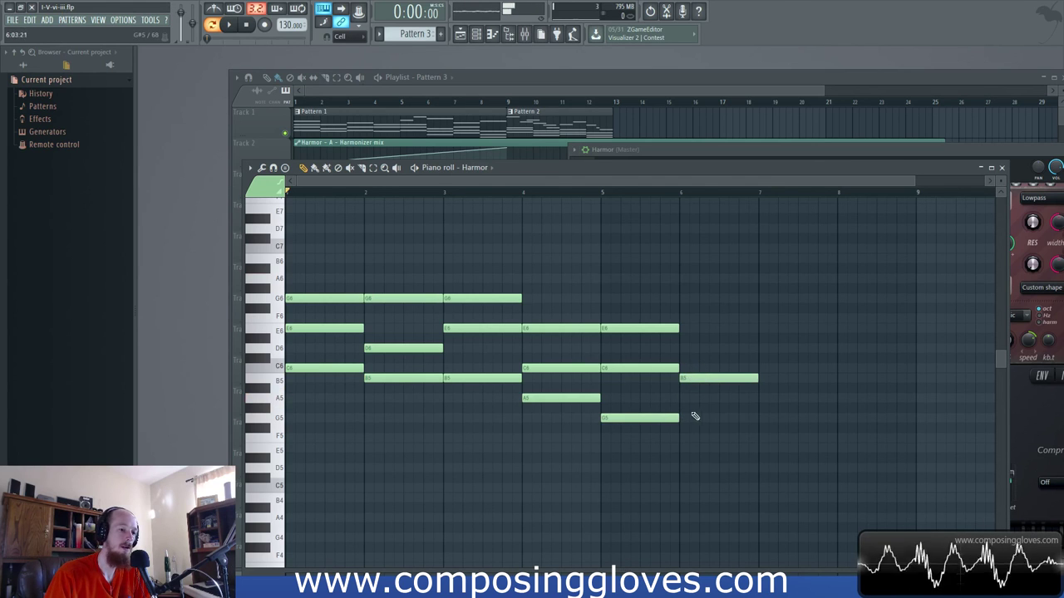
pyautogui.click(690, 419)
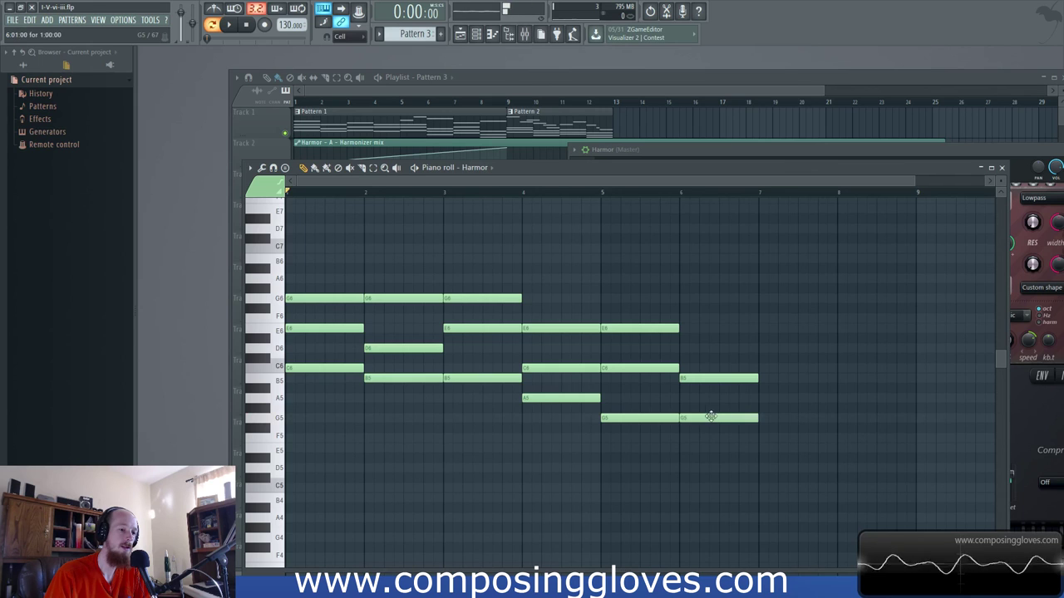
pyautogui.scroll(-1, 697, 435)
pyautogui.click(690, 435)
# Step: Add a one-bar chord of E5, A5 and C6 in bar 7
pyautogui.hscroll(2, 750, 427)
pyautogui.moveTo(586, 369); pyautogui.dragTo(640, 381)
pyautogui.moveTo(299, 250); pyautogui.dragTo(491, 263)
pyautogui.hotkey('ctrl', 'd')
pyautogui.hscroll(5, 581, 307)
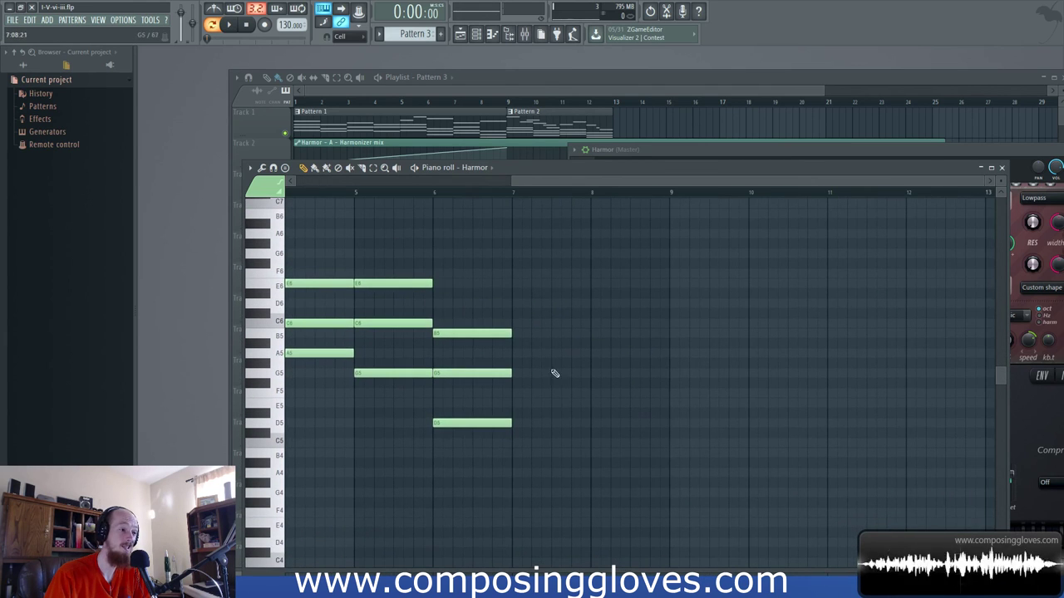
pyautogui.click(521, 405)
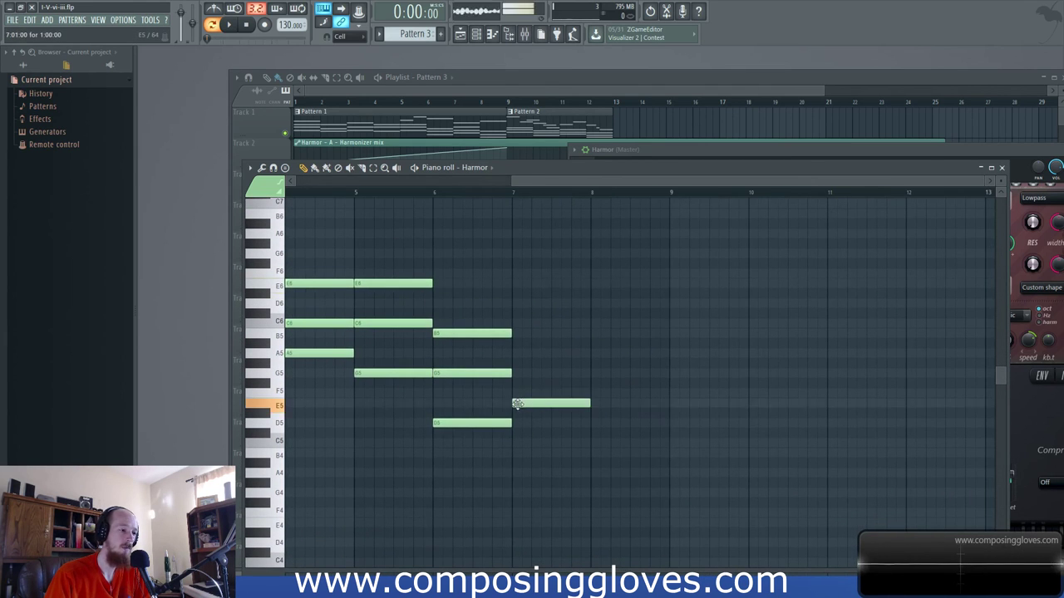
pyautogui.click(517, 355)
pyautogui.click(532, 323)
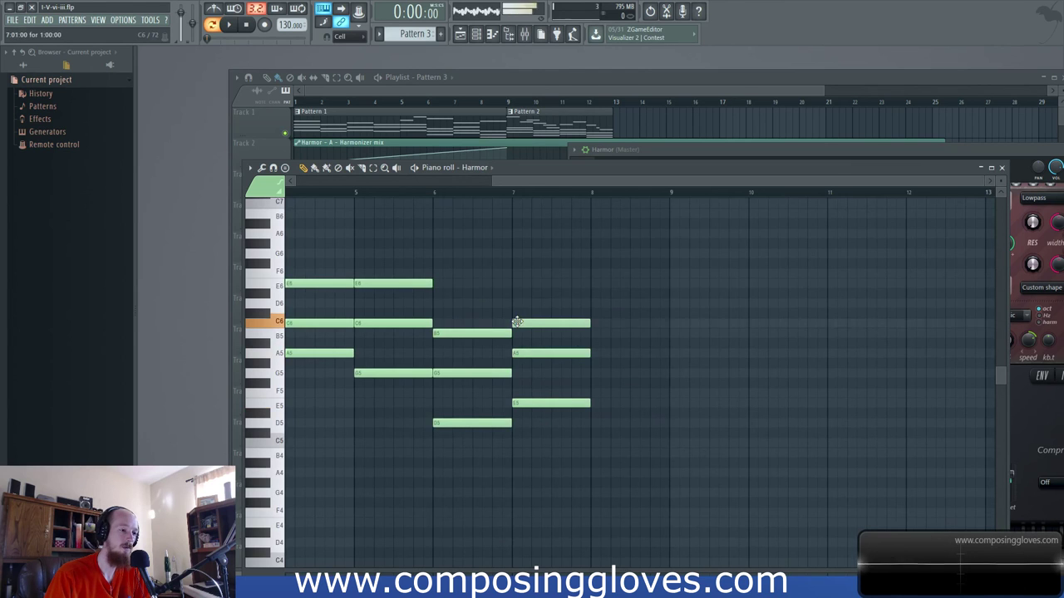
# Step: Highlight the chords of bars 1, 2, 3 and 4 in turn to review the start of the progression
pyautogui.hscroll(-2, 582, 332)
pyautogui.scroll(-2, 608, 323)
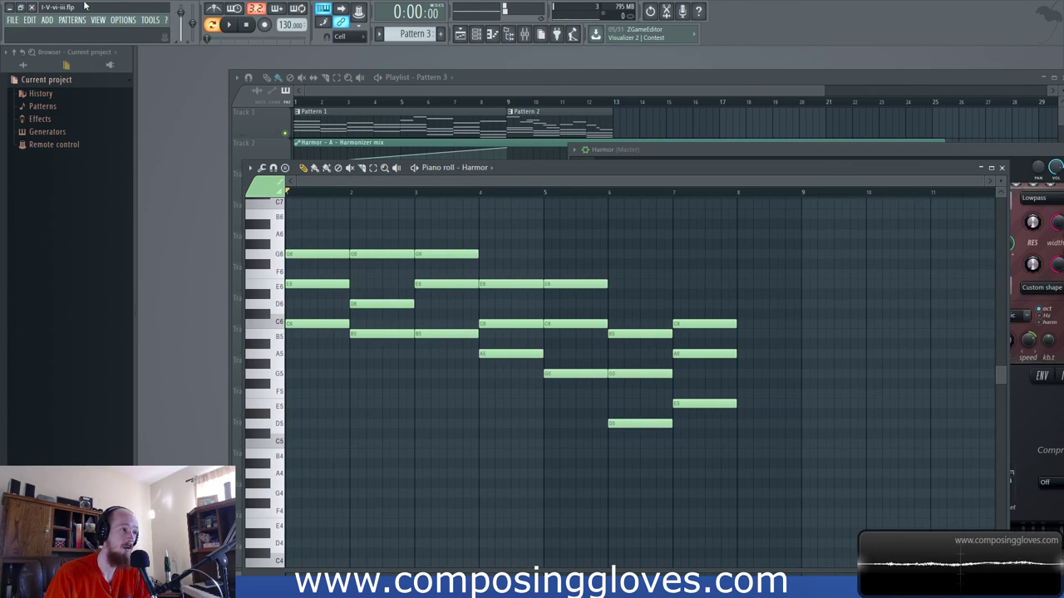
pyautogui.click(384, 256)
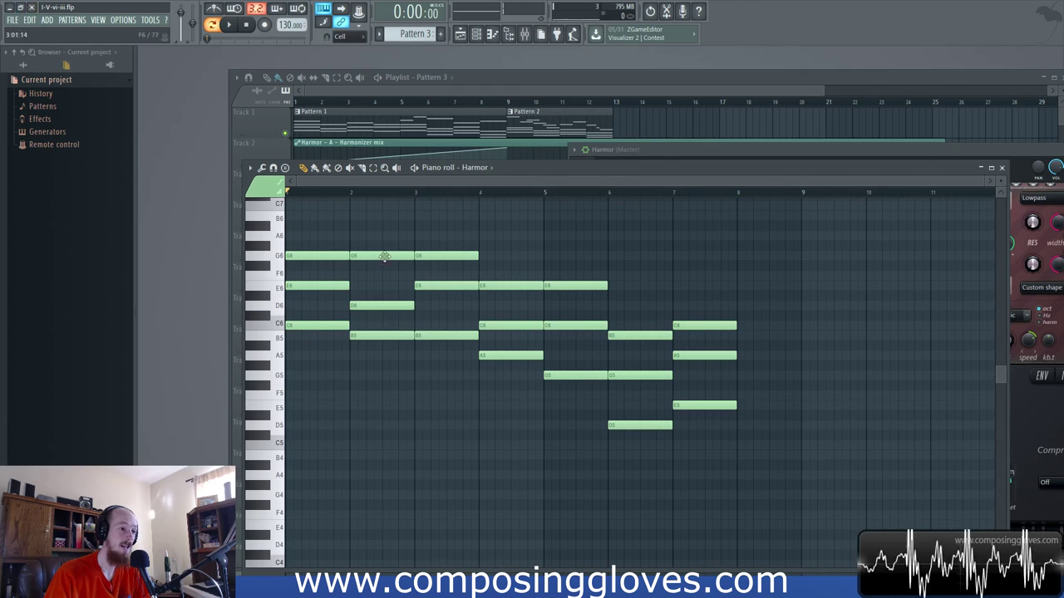
pyautogui.moveTo(315, 224); pyautogui.dragTo(454, 400)
pyautogui.moveTo(327, 231); pyautogui.dragTo(542, 361)
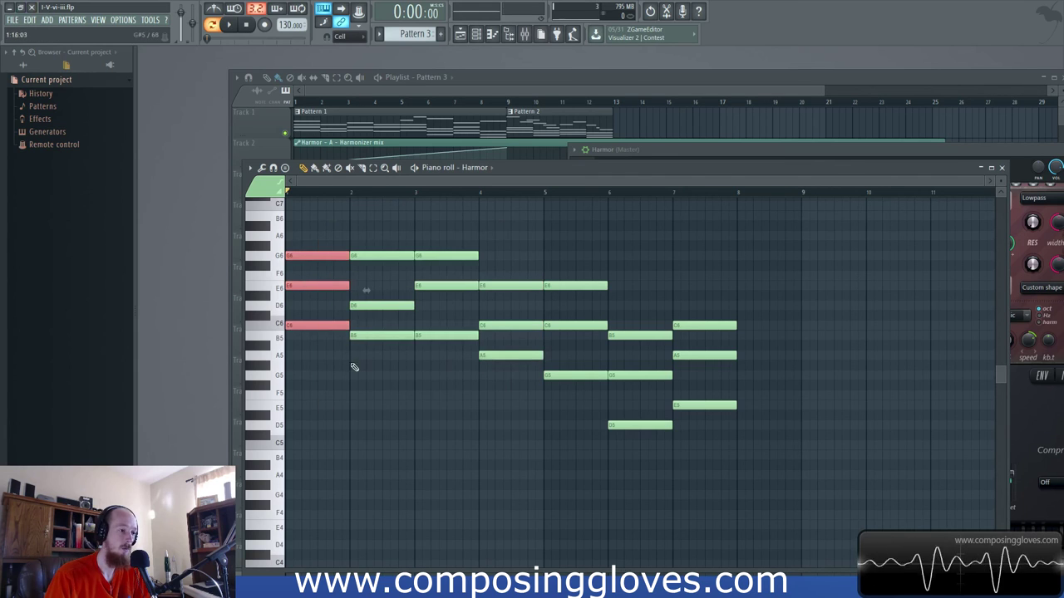
pyautogui.moveTo(374, 234); pyautogui.dragTo(390, 397)
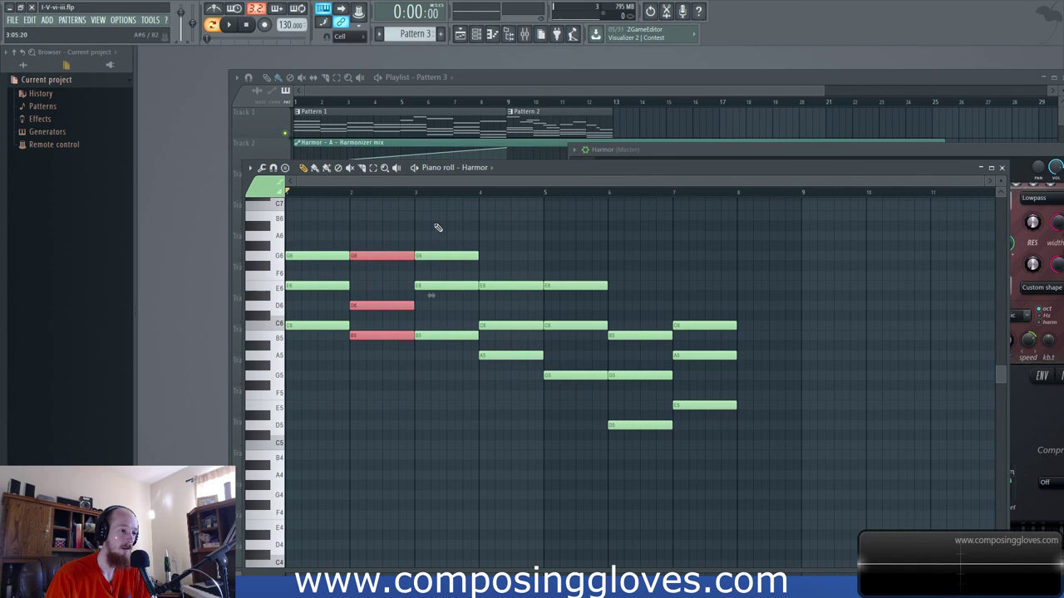
pyautogui.moveTo(432, 226); pyautogui.dragTo(435, 367)
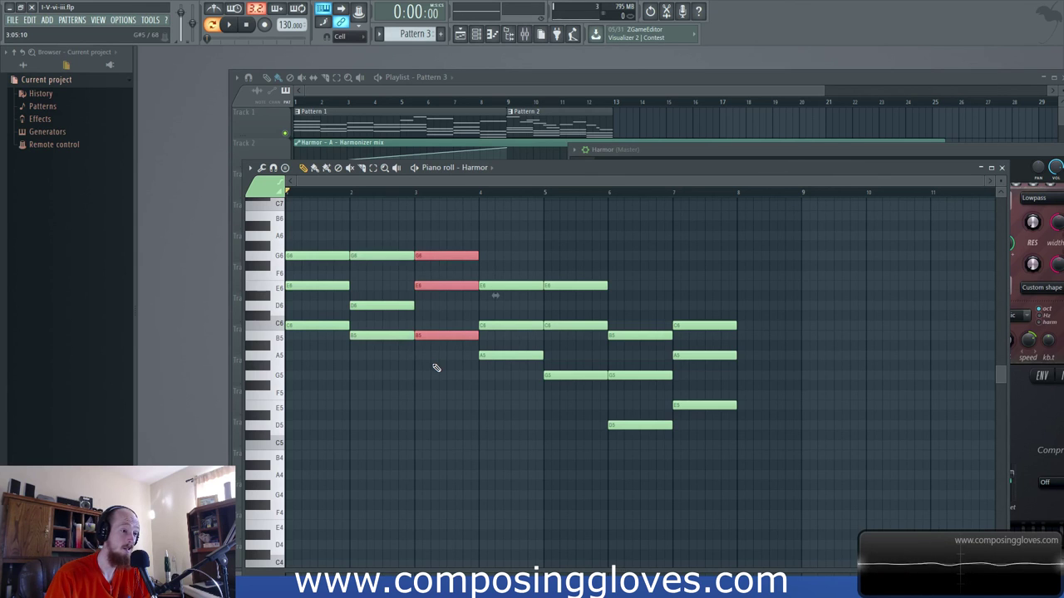
pyautogui.moveTo(451, 211); pyautogui.dragTo(441, 364)
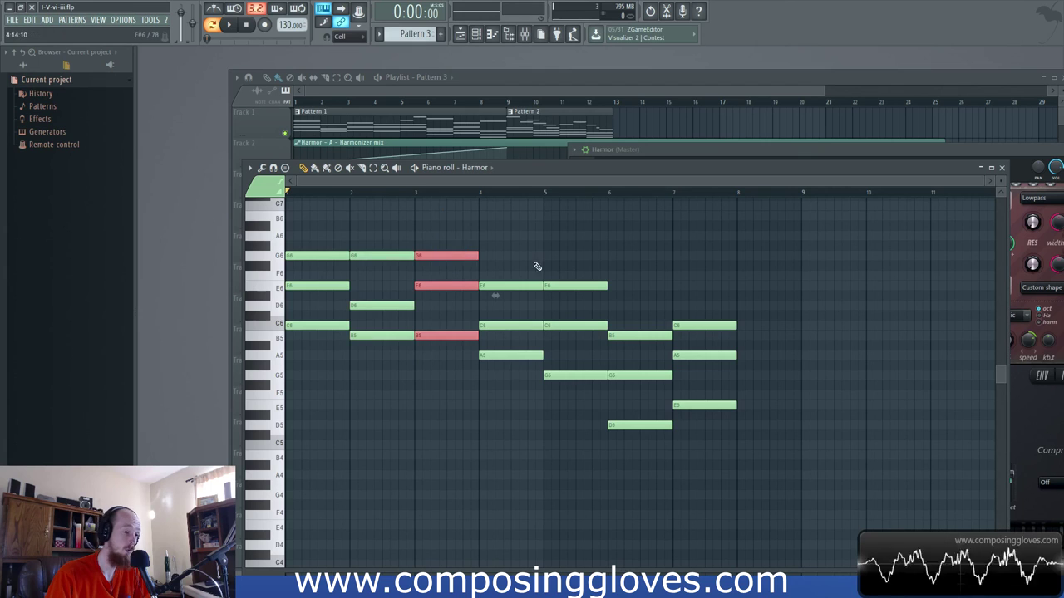
pyautogui.moveTo(536, 266); pyautogui.dragTo(531, 369)
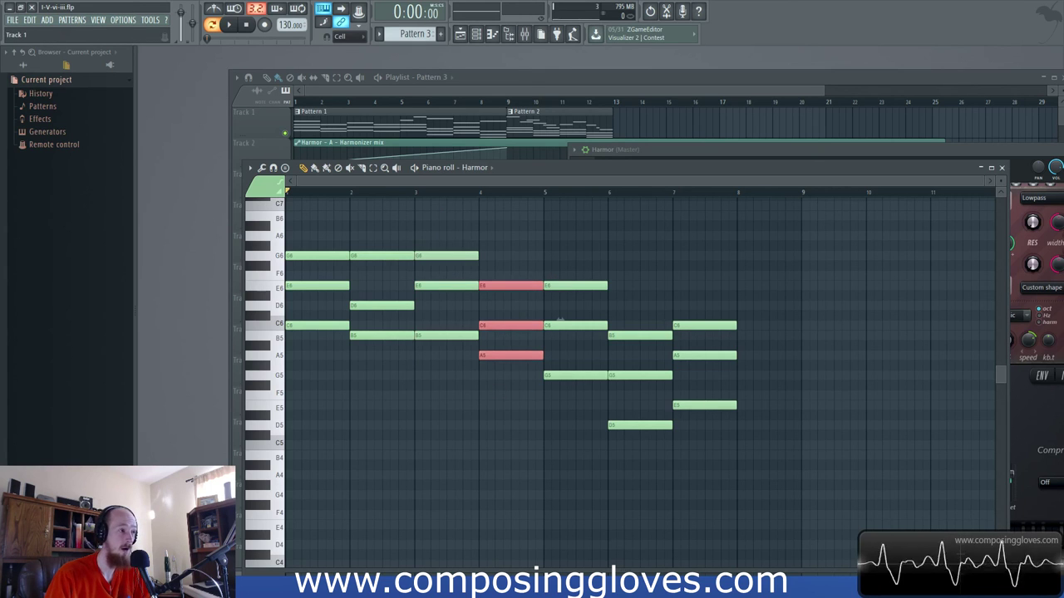
# Step: Add a one-bar chord of D#5, G5 and C6 in bar 8
pyautogui.moveTo(836, 379); pyautogui.dragTo(771, 386)
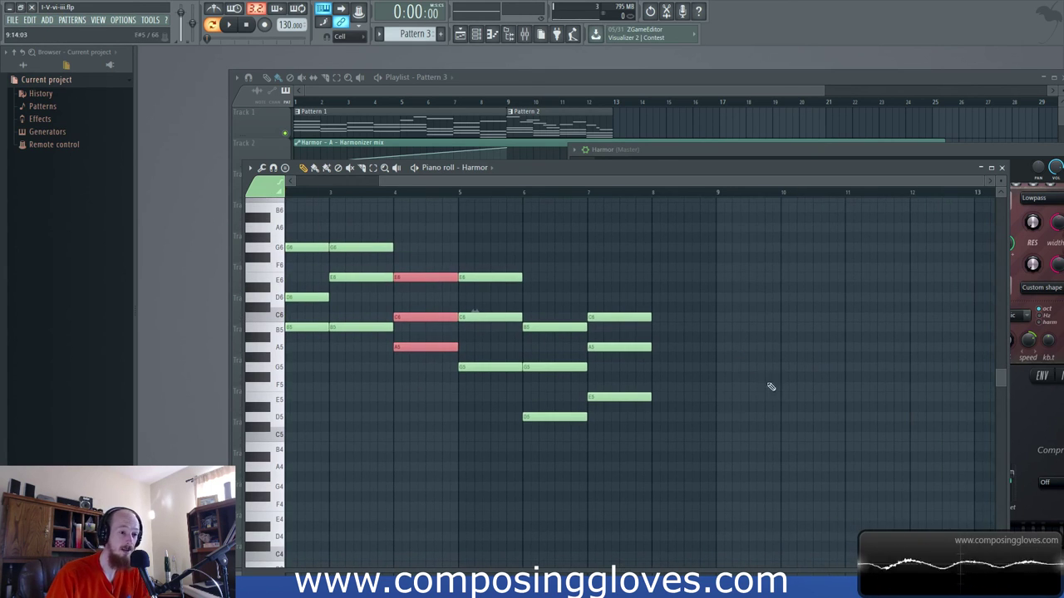
pyautogui.click(656, 408)
pyautogui.click(657, 367)
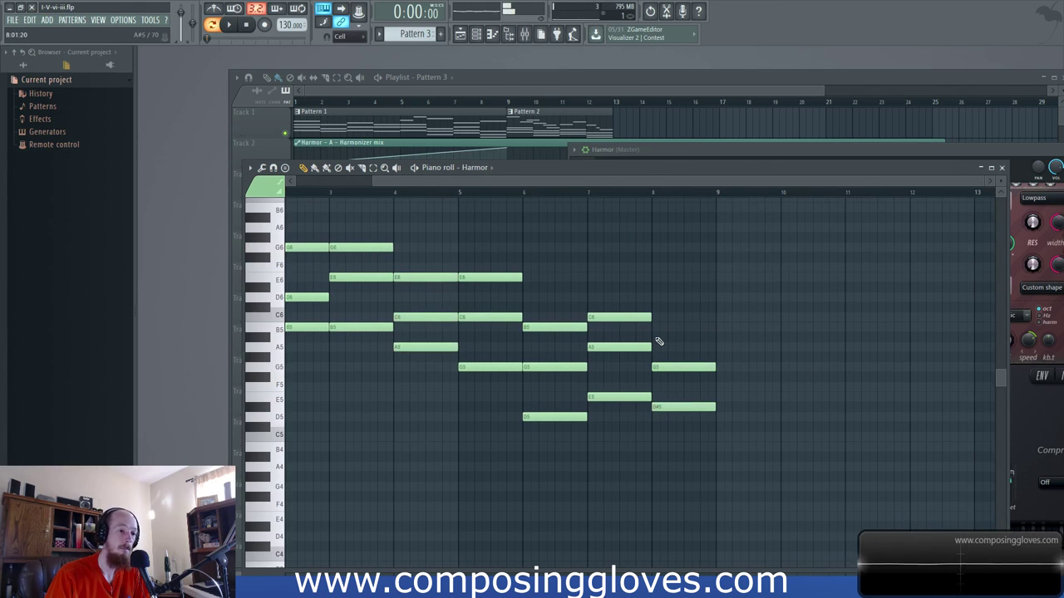
pyautogui.click(662, 319)
# Step: Add a chord of C5, D#5 and G5 at bar 9 and lengthen all three notes to nearly four bars
pyautogui.hscroll(3, 661, 425)
pyautogui.scroll(-1, 661, 425)
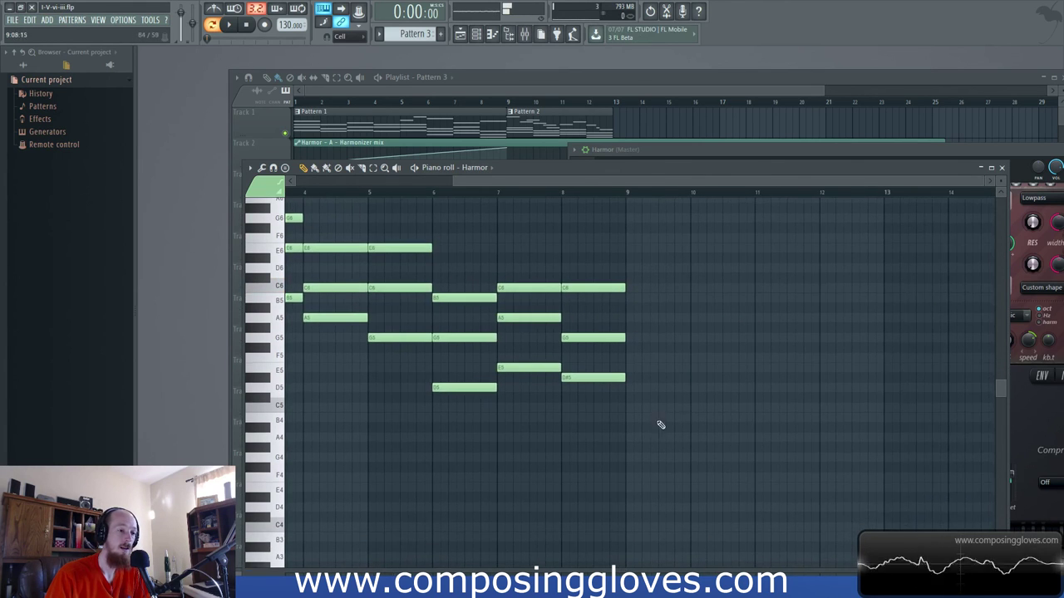
pyautogui.click(631, 408)
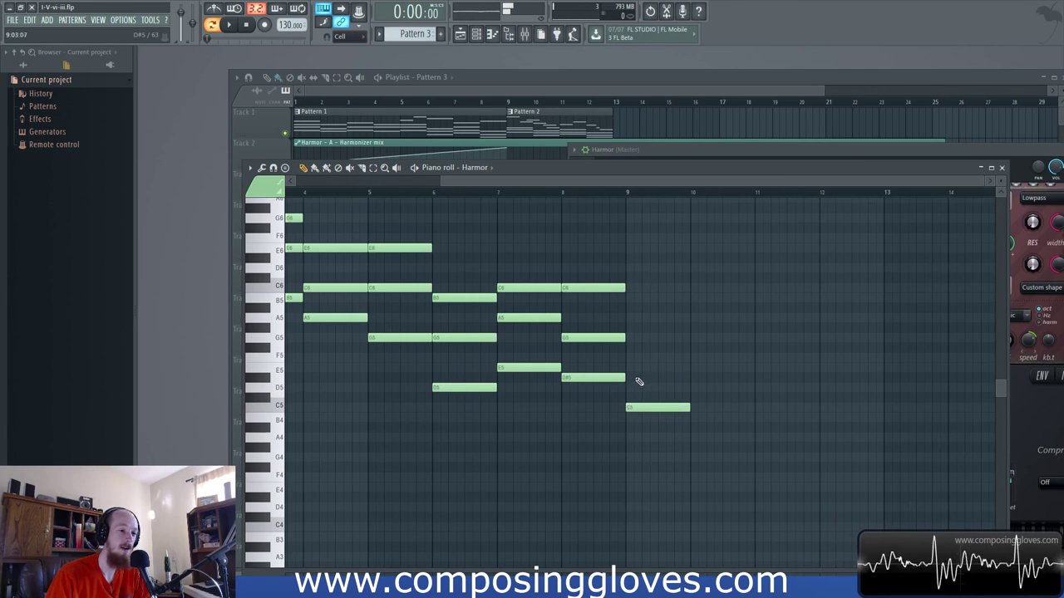
pyautogui.click(632, 378)
pyautogui.click(635, 337)
pyautogui.moveTo(657, 325); pyautogui.dragTo(724, 487)
pyautogui.moveTo(688, 382); pyautogui.dragTo(876, 395)
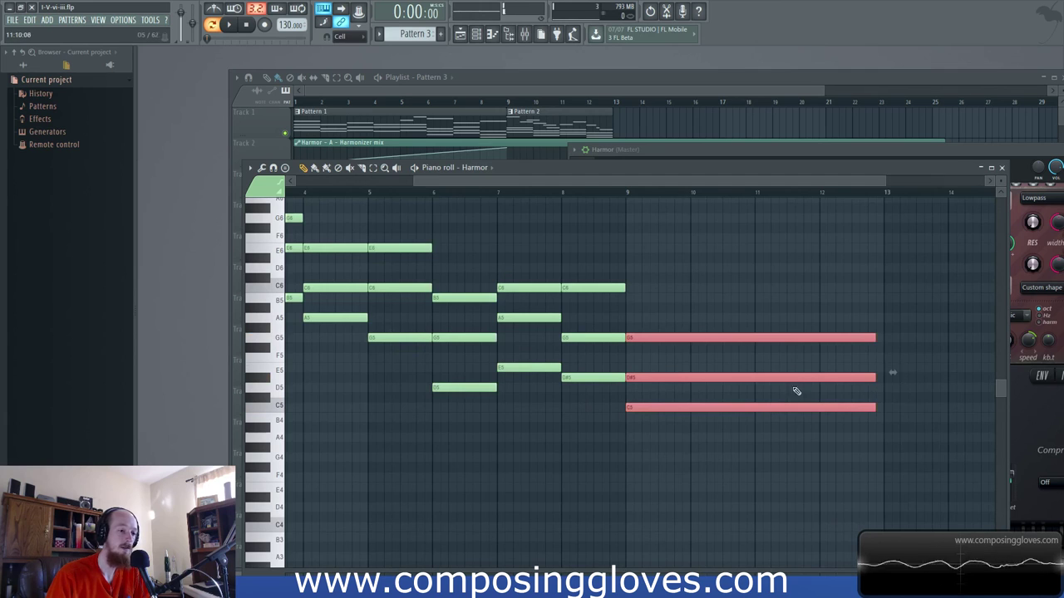
# Step: Play back the progression and lower the top note of the bar 8 chord to A#5
pyautogui.scroll(-3, 798, 391)
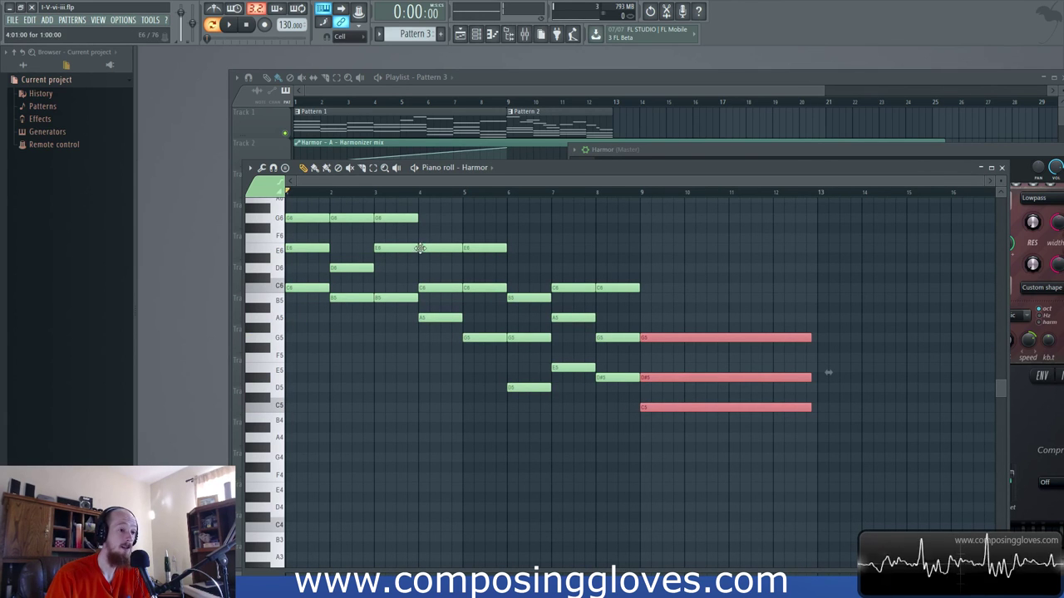
pyautogui.scroll(2, 386, 288)
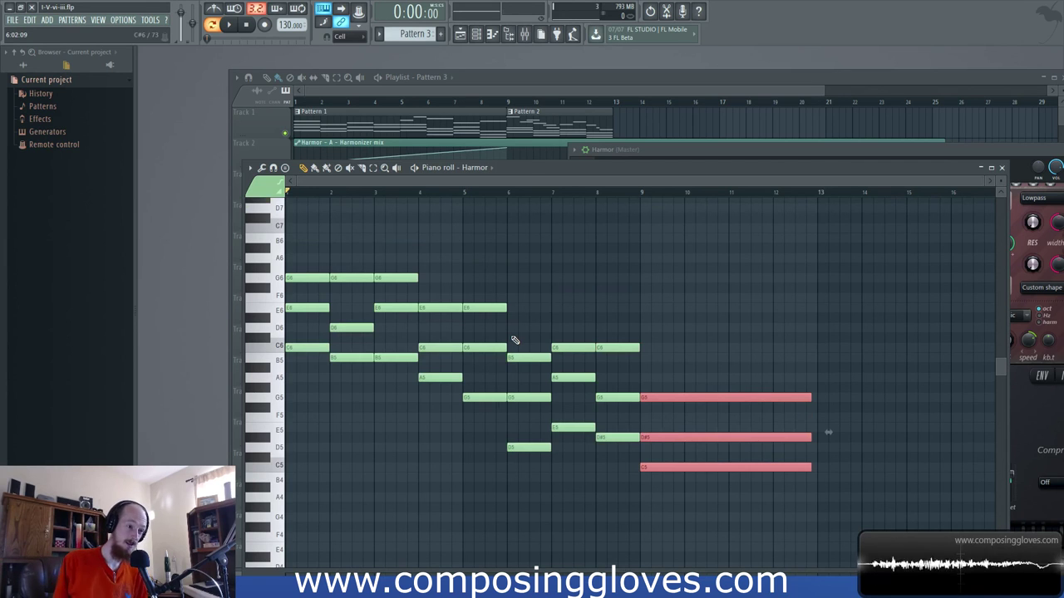
pyautogui.press('space')
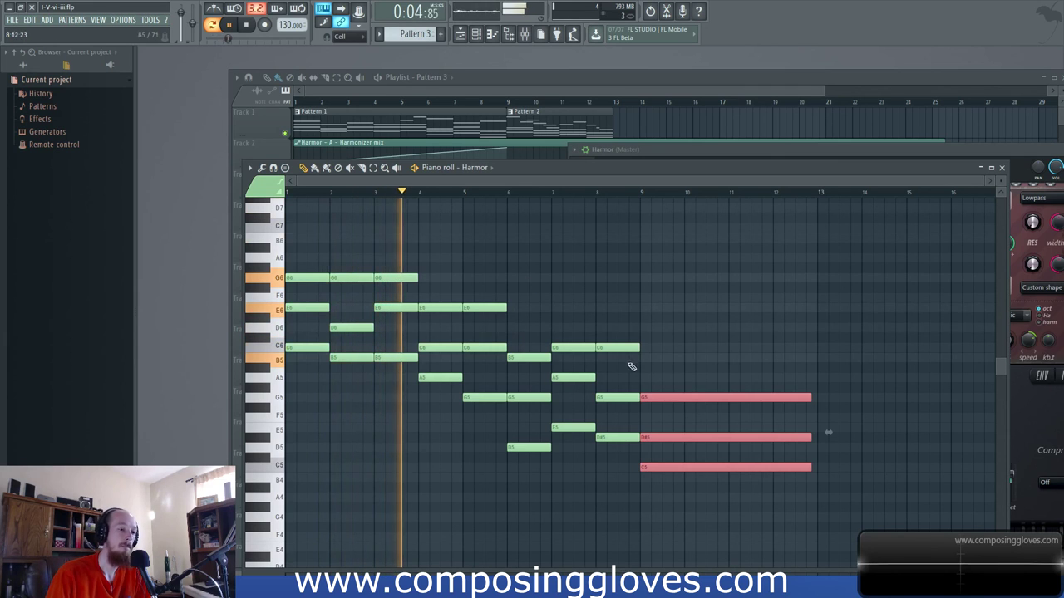
pyautogui.moveTo(610, 348); pyautogui.dragTo(579, 342)
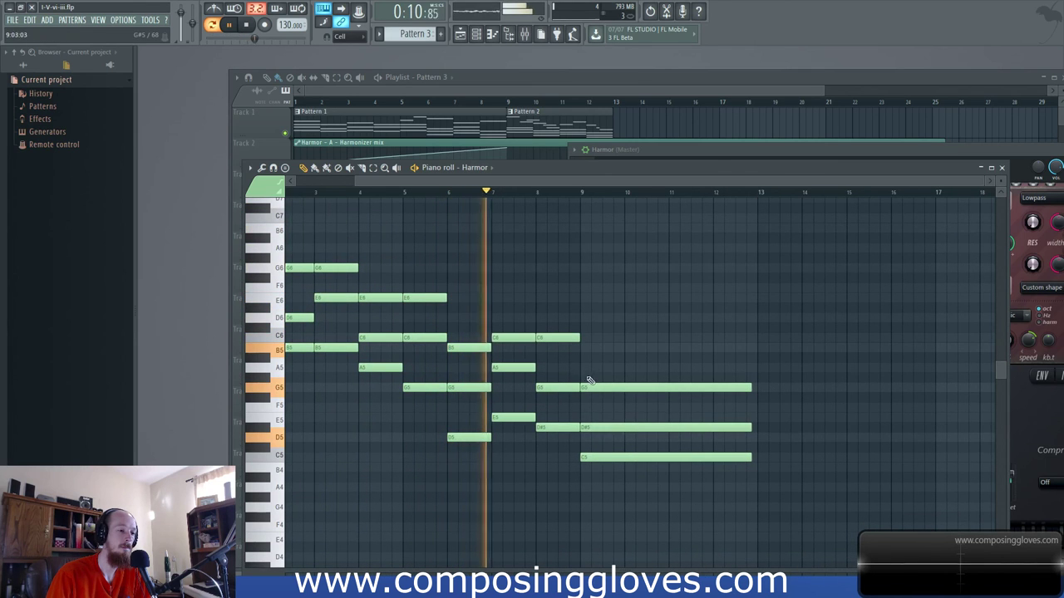
pyautogui.moveTo(556, 340); pyautogui.dragTo(557, 359)
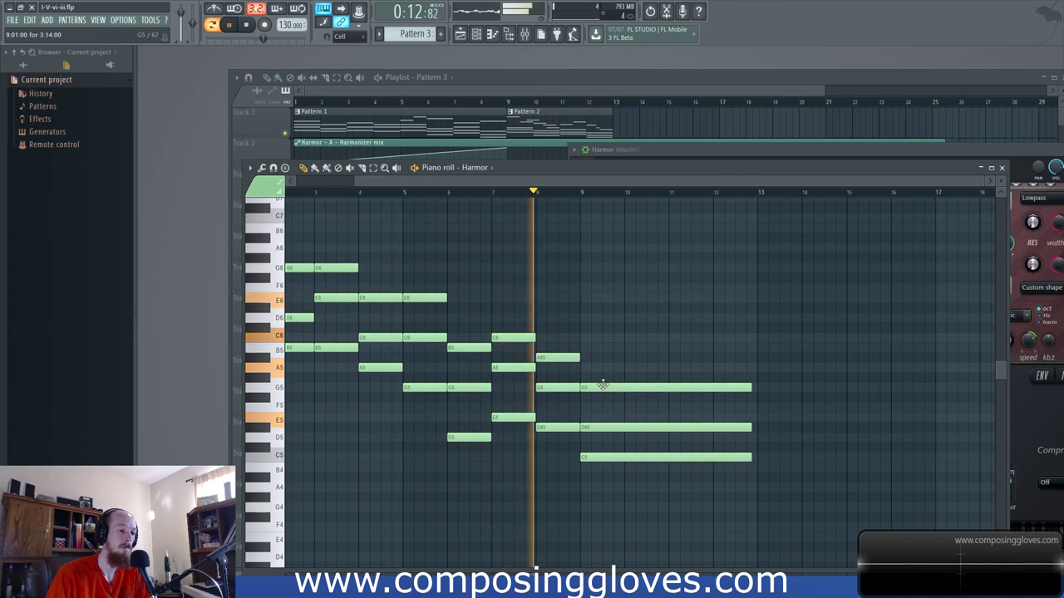
pyautogui.press('space')
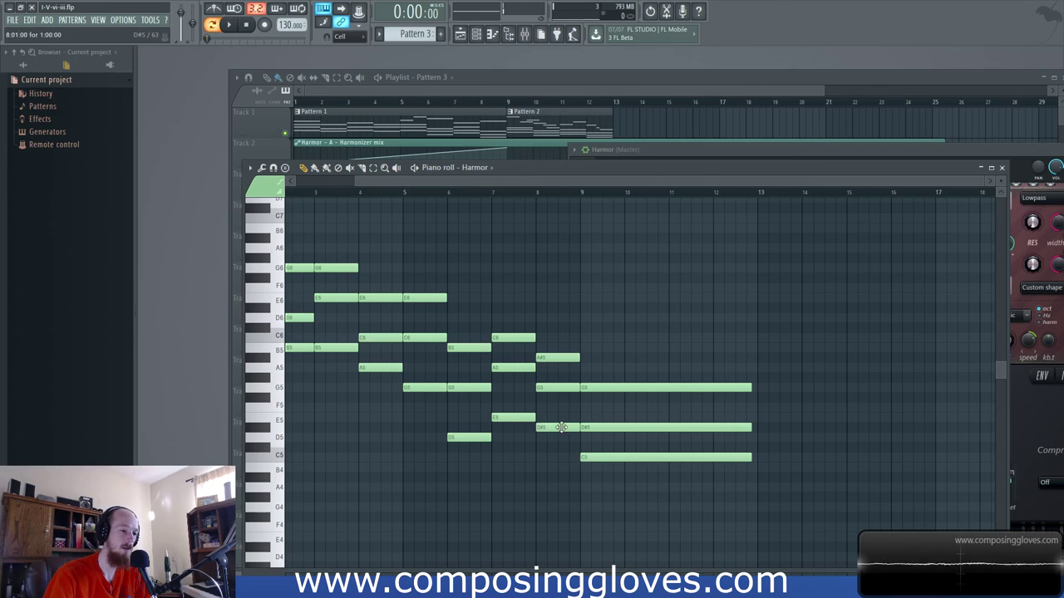
# Step: Change the bar 8 chord to F5, G#5 and C6 and play back the whole progression
pyautogui.moveTo(561, 428)
pyautogui.mouseDown()
pyautogui.moveTo(558, 389)
pyautogui.moveTo(553, 408)
pyautogui.mouseUp()
pyautogui.moveTo(553, 357); pyautogui.dragTo(551, 329)
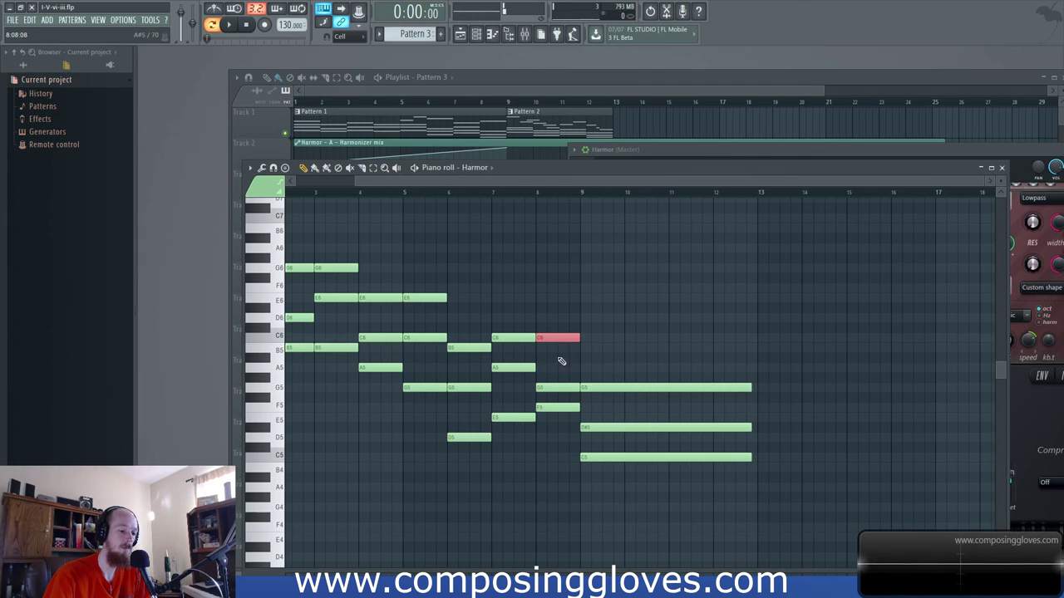
pyautogui.moveTo(551, 385); pyautogui.dragTo(549, 355)
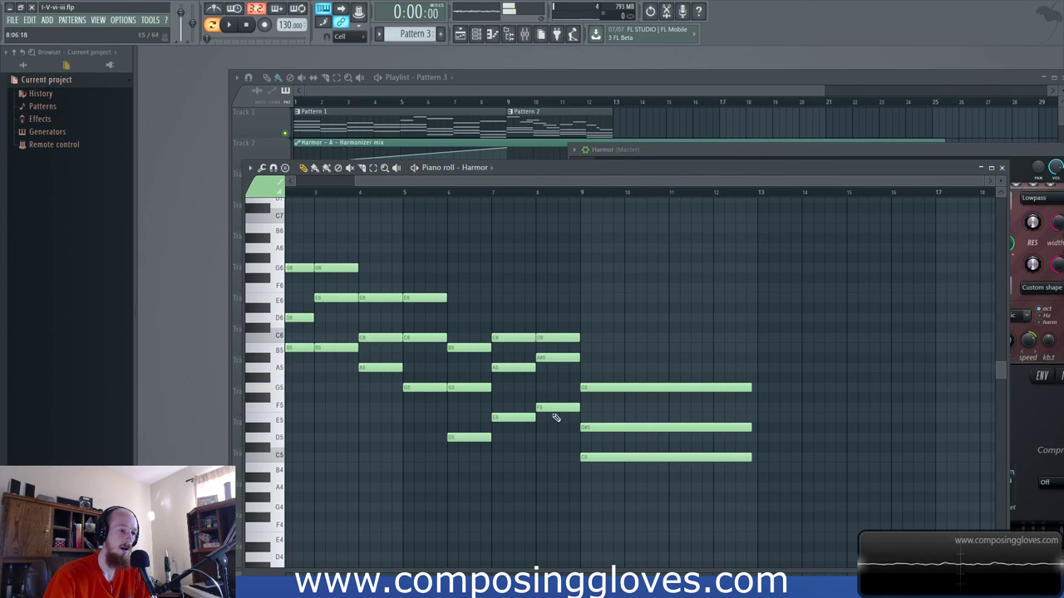
pyautogui.moveTo(553, 358); pyautogui.dragTo(554, 381)
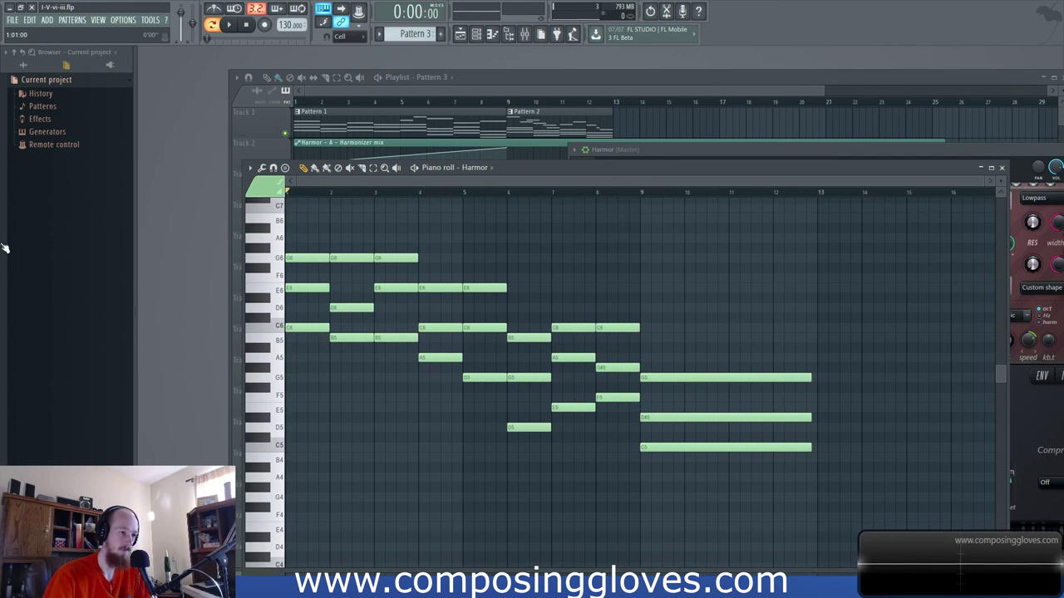
pyautogui.press('space')
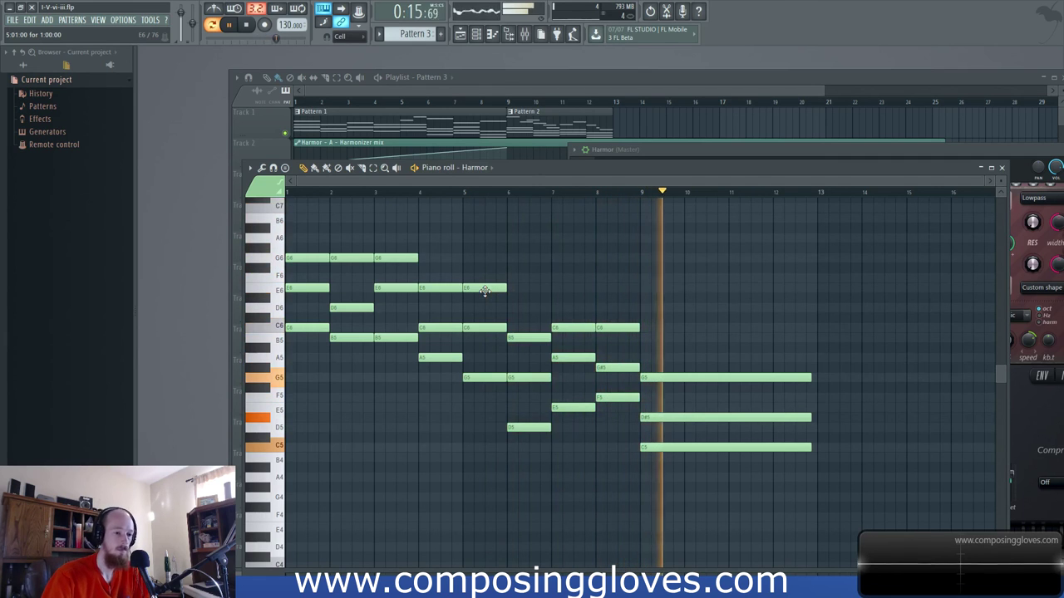
pyautogui.press('space')
# Step: Highlight the bar 8 chord and the long bar 9 chord to compare the ending chords
pyautogui.keyDown('ctrl'); pyautogui.moveTo(617, 284); pyautogui.dragTo(747, 451); pyautogui.keyUp('ctrl')
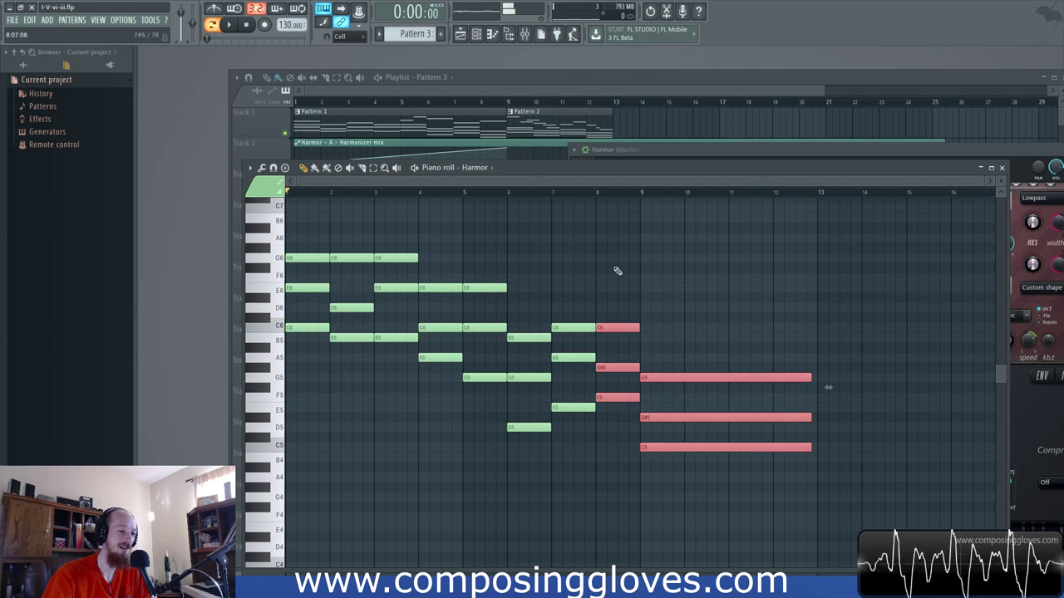
pyautogui.keyDown('ctrl'); pyautogui.click(704, 371); pyautogui.keyUp('ctrl')
pyautogui.keyDown('ctrl'); pyautogui.moveTo(615, 243); pyautogui.dragTo(671, 502); pyautogui.keyUp('ctrl')
pyautogui.keyDown('ctrl'); pyautogui.moveTo(618, 284); pyautogui.dragTo(642, 481); pyautogui.keyUp('ctrl')
pyautogui.keyDown('ctrl'); pyautogui.moveTo(683, 385); pyautogui.dragTo(726, 511); pyautogui.keyUp('ctrl')
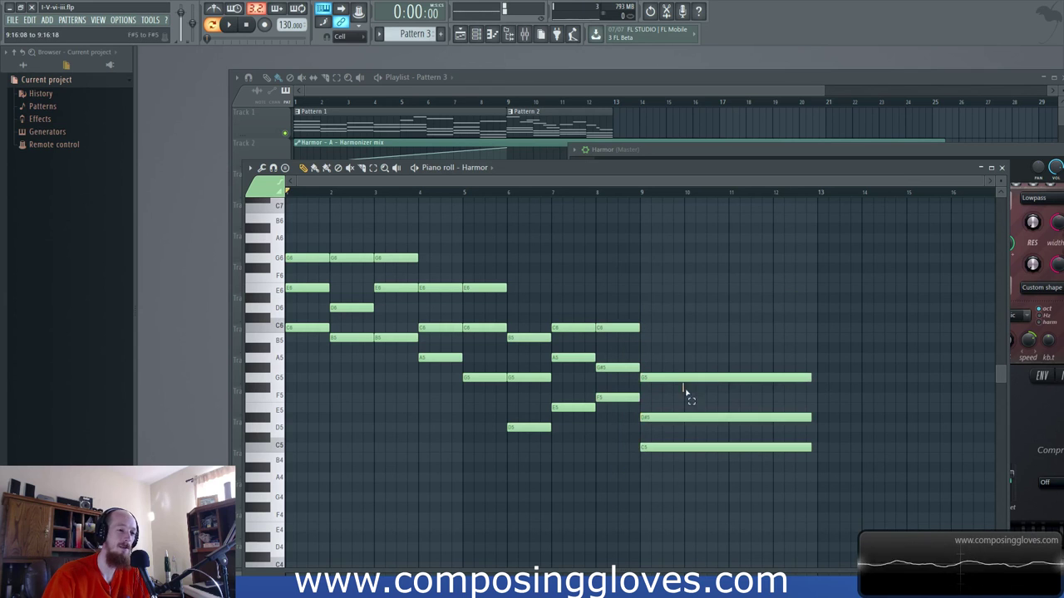
pyautogui.keyDown('ctrl'); pyautogui.moveTo(662, 271); pyautogui.dragTo(723, 510); pyautogui.keyUp('ctrl')
pyautogui.keyDown('ctrl'); pyautogui.click(653, 279); pyautogui.keyUp('ctrl')
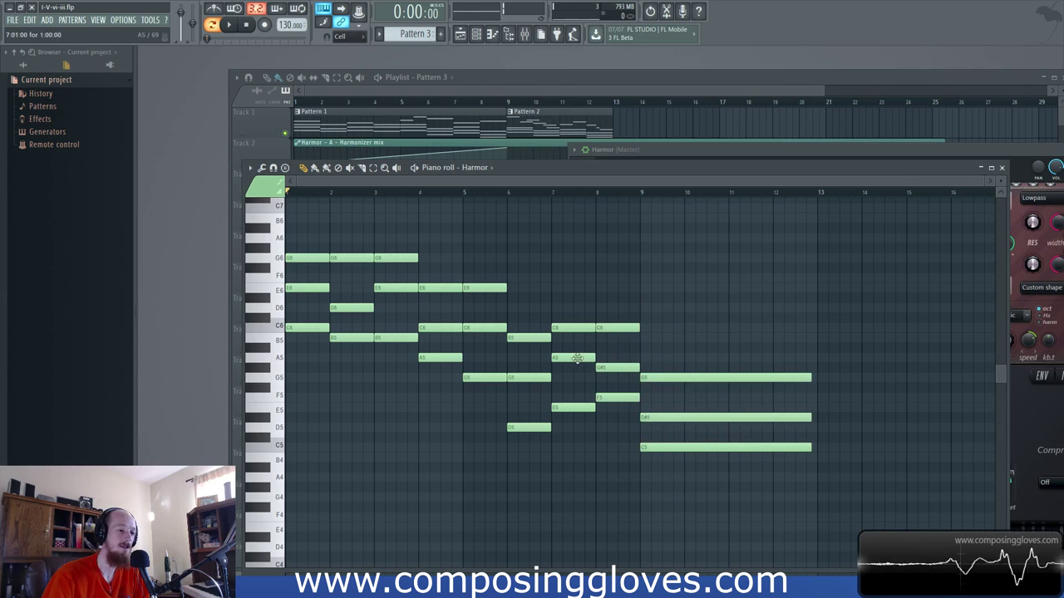
# Step: Lower the bar 7 chord's lowest note to D#5 and raise the bar 6 chord's lowest note to D6
pyautogui.moveTo(562, 406); pyautogui.dragTo(567, 416)
pyautogui.click(571, 358)
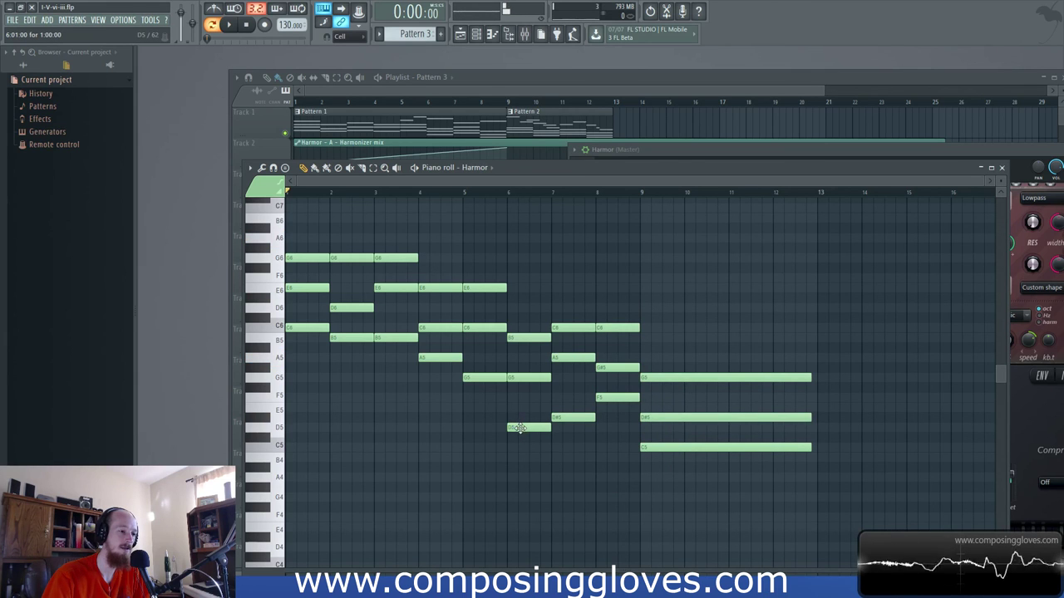
pyautogui.moveTo(518, 428); pyautogui.dragTo(519, 307)
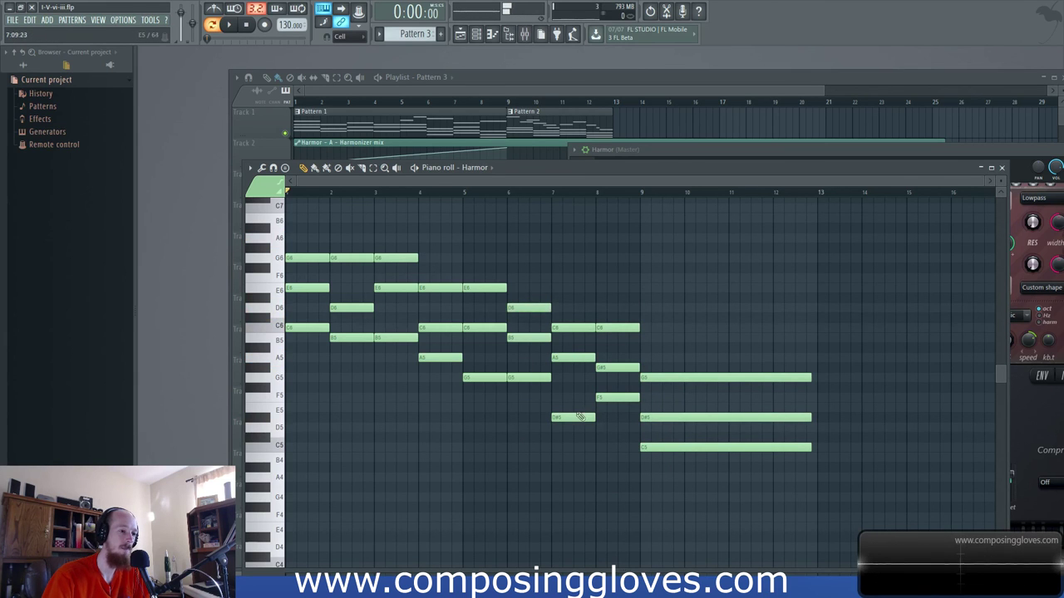
# Step: Revoice the bar 7 chord by moving its three notes to A#5, D#6 and G6
pyautogui.moveTo(569, 417); pyautogui.dragTo(570, 308)
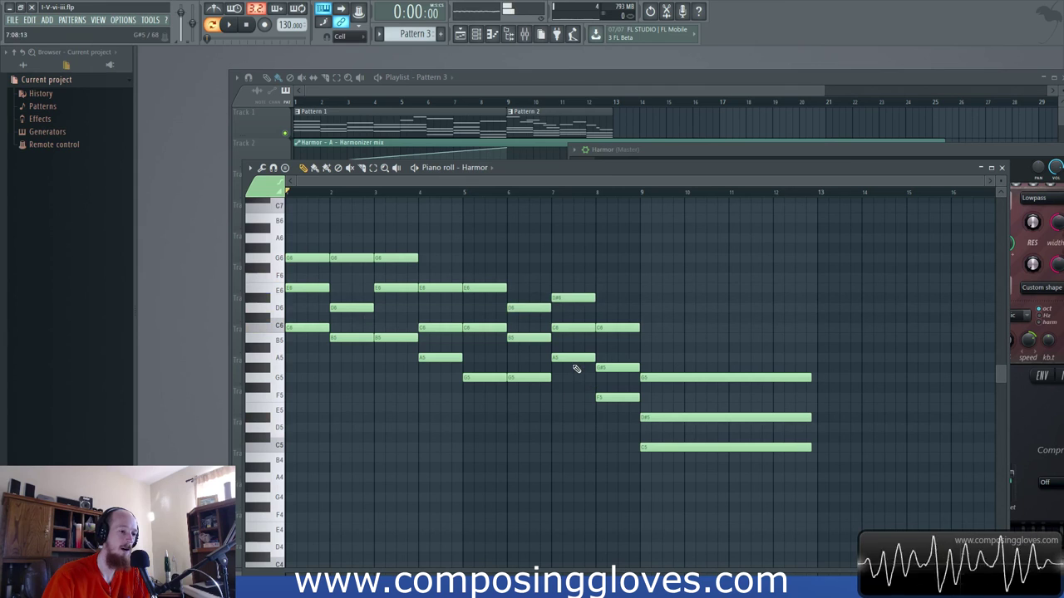
pyautogui.moveTo(566, 358)
pyautogui.mouseDown()
pyautogui.moveTo(567, 339)
pyautogui.moveTo(567, 349)
pyautogui.mouseUp()
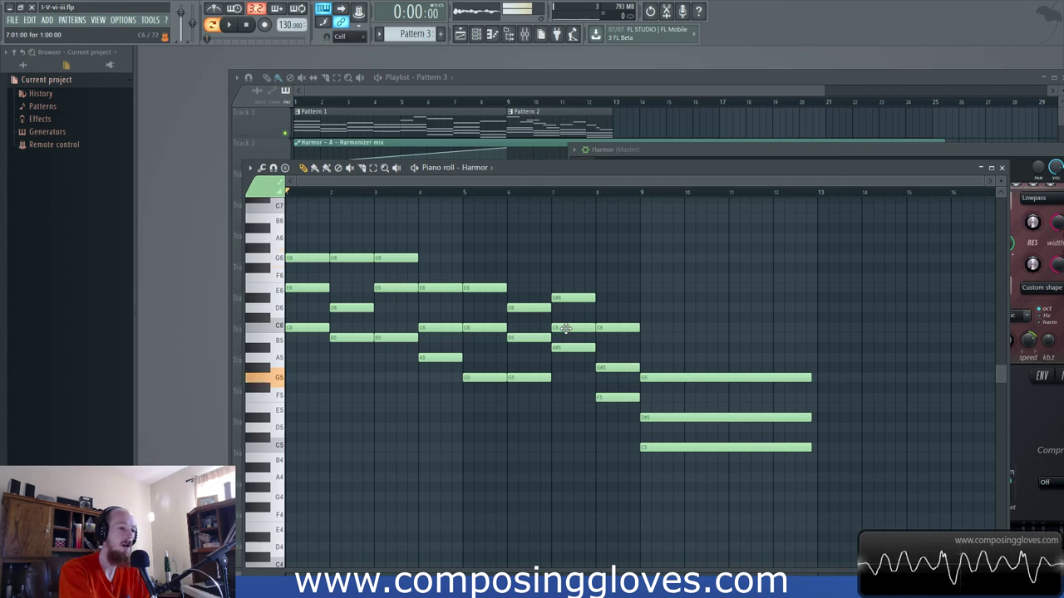
pyautogui.moveTo(565, 329); pyautogui.dragTo(565, 259)
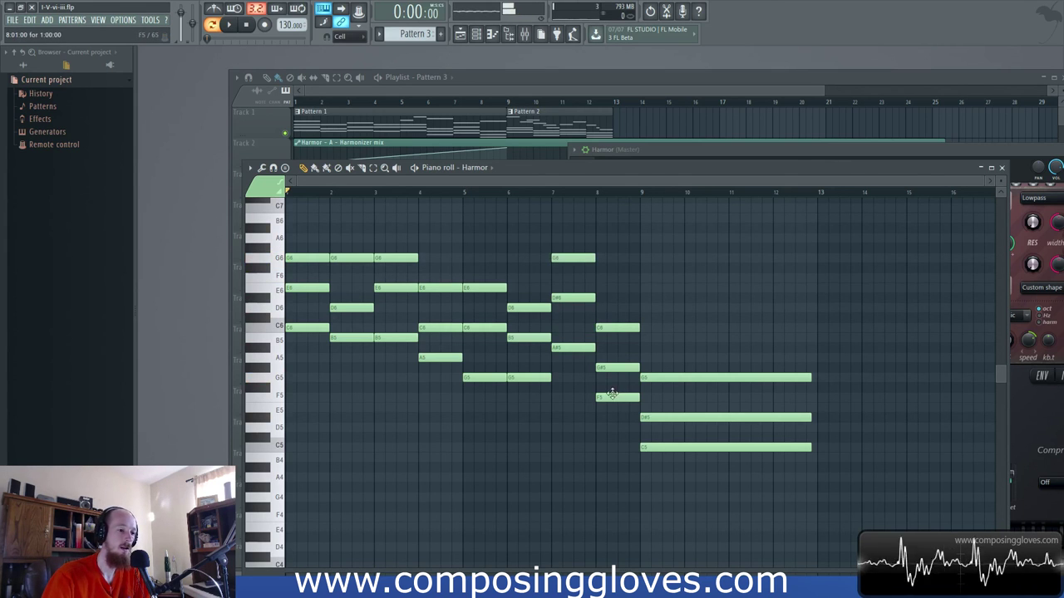
# Step: Revoice the bar 8 chord to A5, C6 and F6 and the long bar 9 chord to G5, C6 and E6
pyautogui.moveTo(615, 397); pyautogui.dragTo(613, 278)
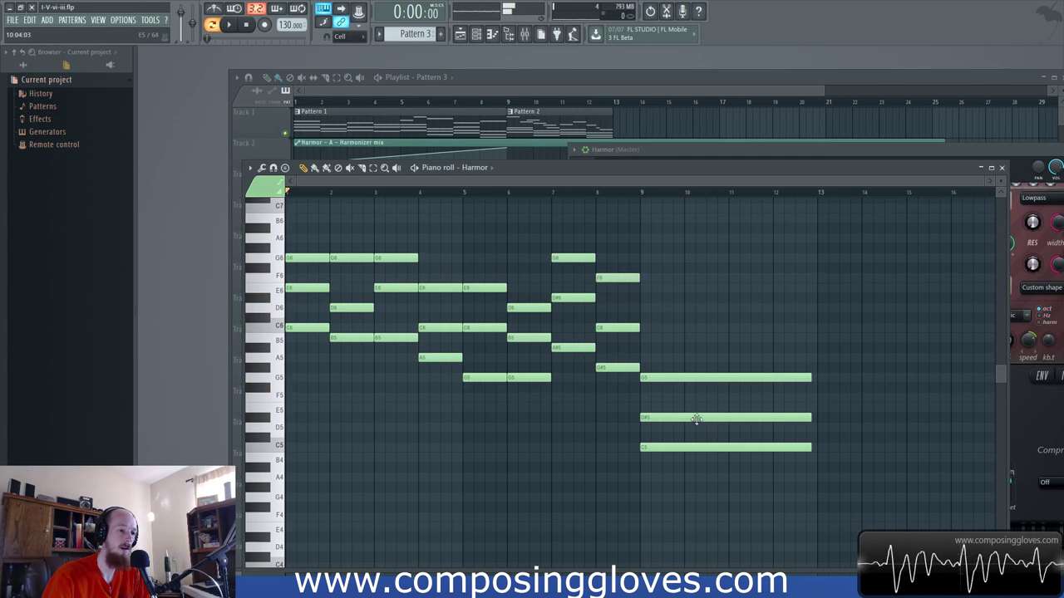
pyautogui.moveTo(682, 443); pyautogui.dragTo(665, 317)
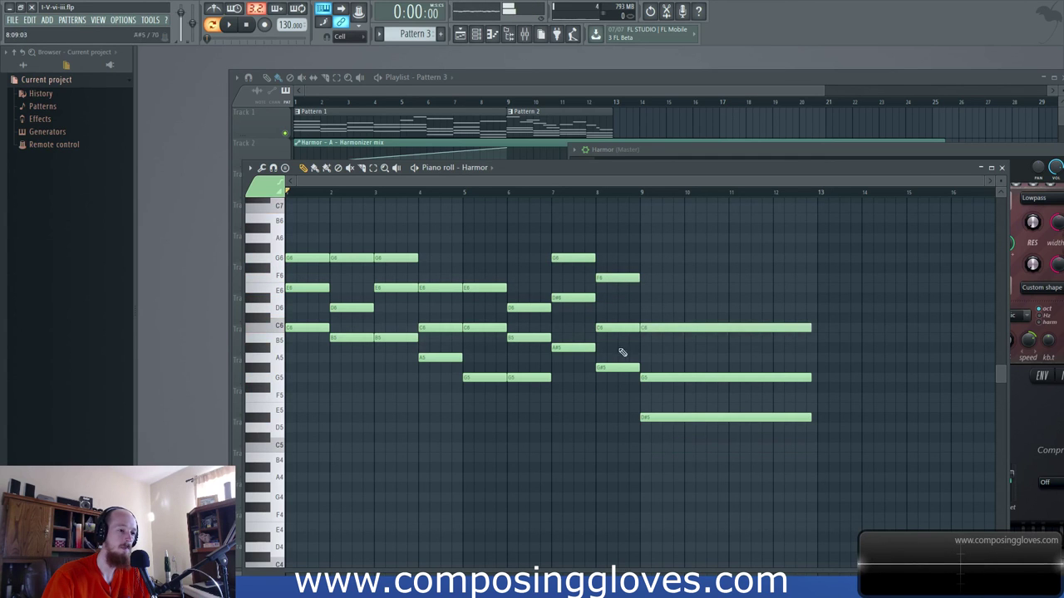
pyautogui.moveTo(607, 264); pyautogui.dragTo(612, 347)
pyautogui.keyDown('ctrl'); pyautogui.click(621, 378); pyautogui.keyUp('ctrl')
pyautogui.moveTo(692, 420); pyautogui.dragTo(690, 297)
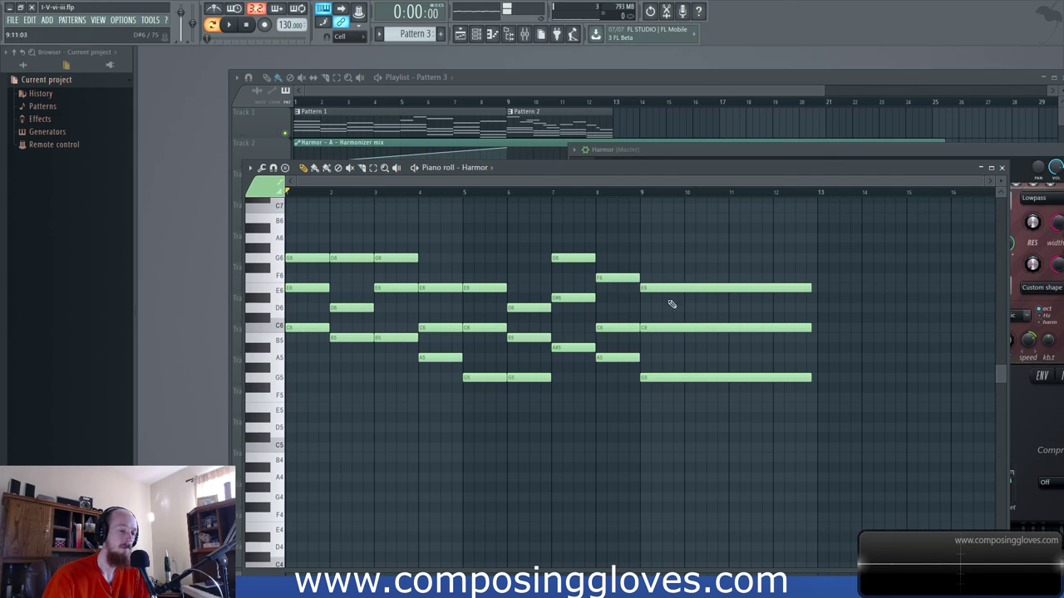
# Step: Highlight the three notes of the long bar 9 chord to examine its inversion
pyautogui.click(687, 379)
pyautogui.keyDown('ctrl'); pyautogui.click(667, 327); pyautogui.keyUp('ctrl')
pyautogui.keyDown('ctrl'); pyautogui.click(685, 287); pyautogui.keyUp('ctrl')
pyautogui.moveTo(693, 395); pyautogui.dragTo(695, 282)
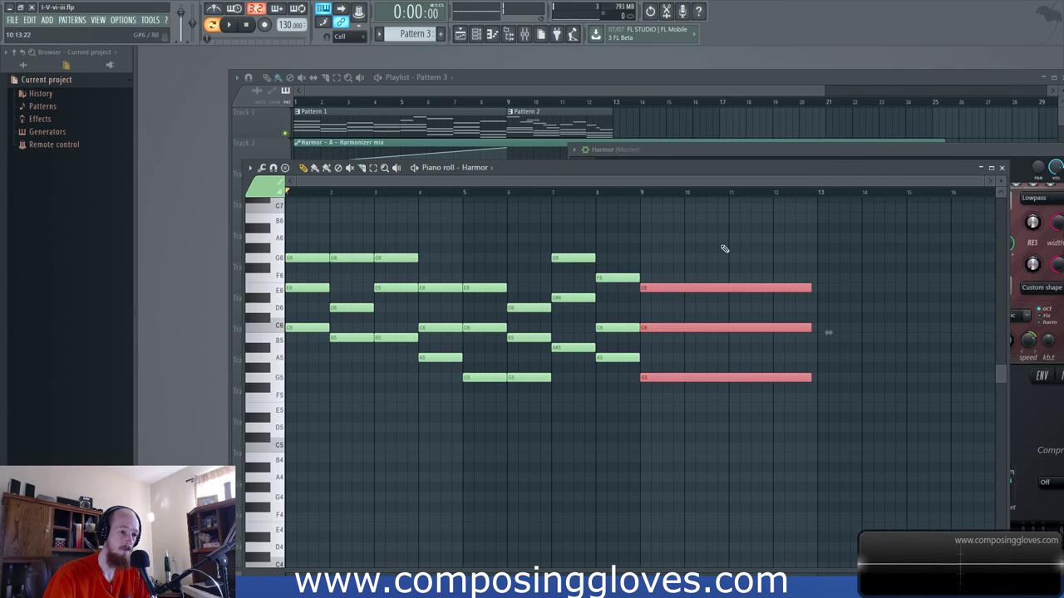
pyautogui.keyDown('ctrl'); pyautogui.click(722, 251); pyautogui.keyUp('ctrl')
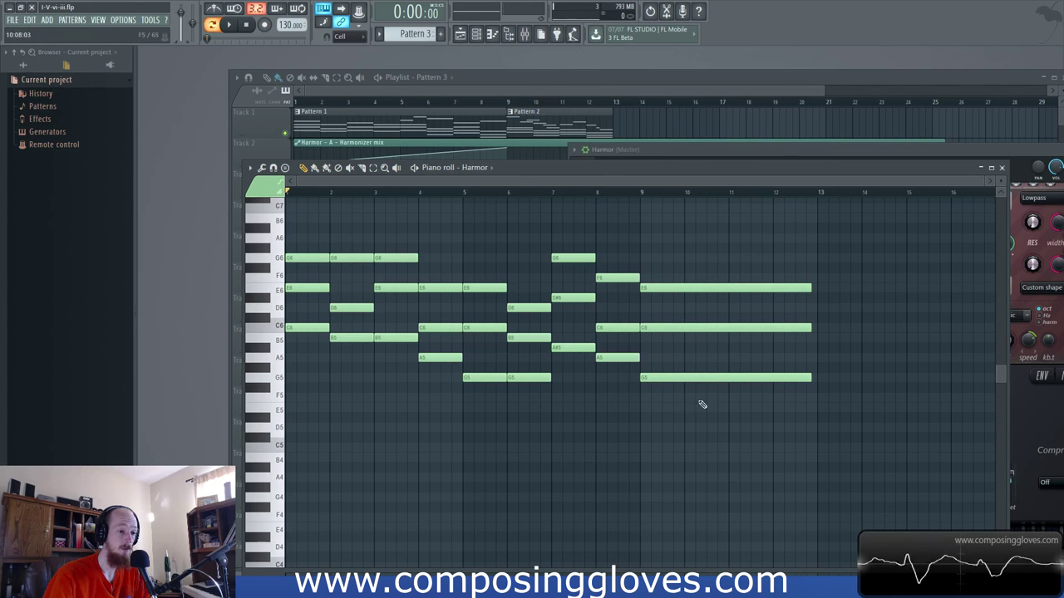
pyautogui.moveTo(691, 261); pyautogui.dragTo(757, 420)
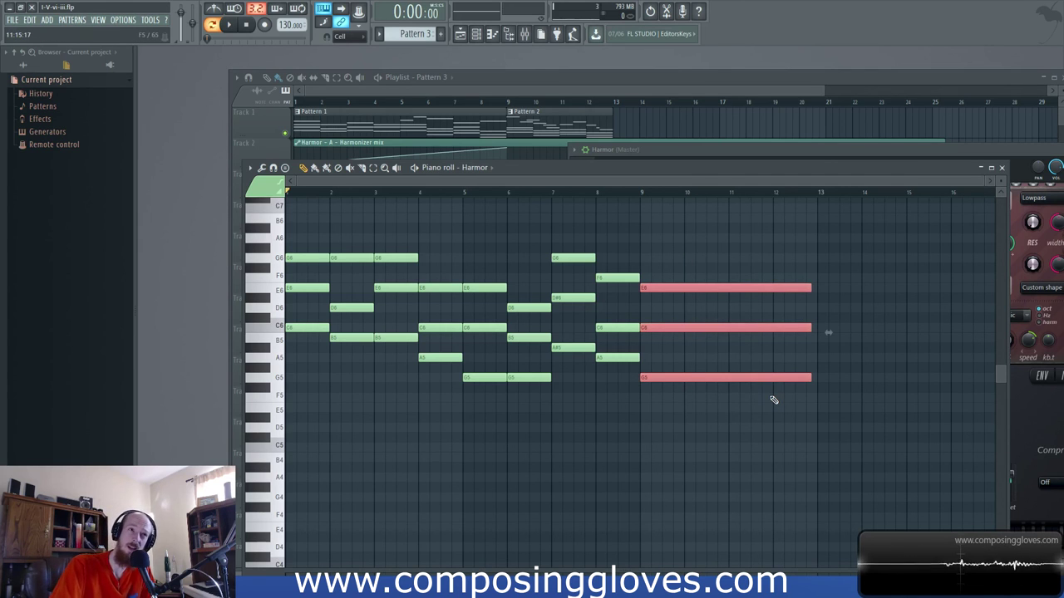
# Step: Play back the progression from bar 5 into the long final chord
pyautogui.click(462, 191)
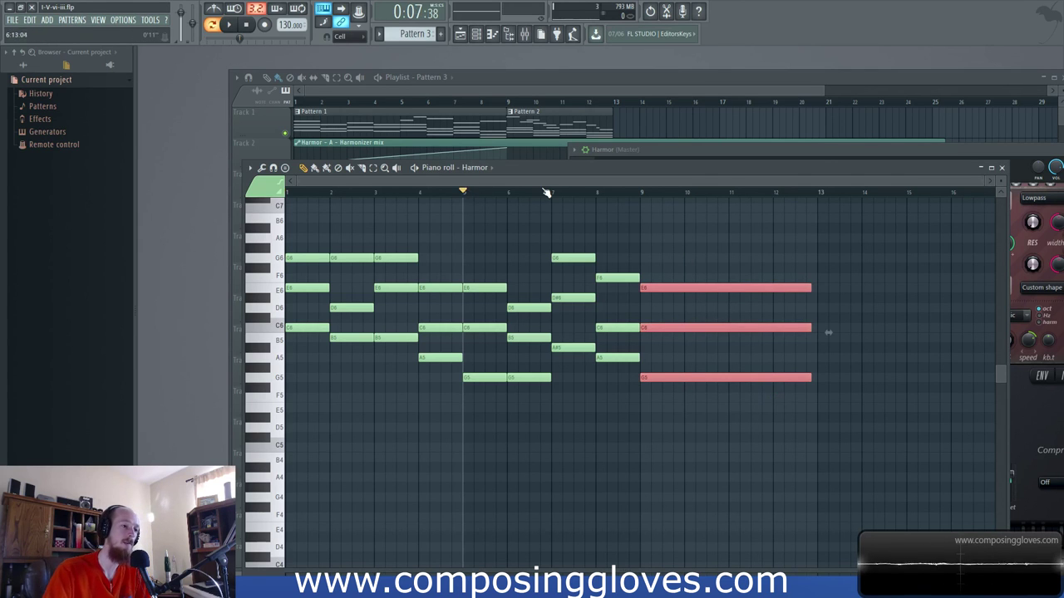
pyautogui.press('space')
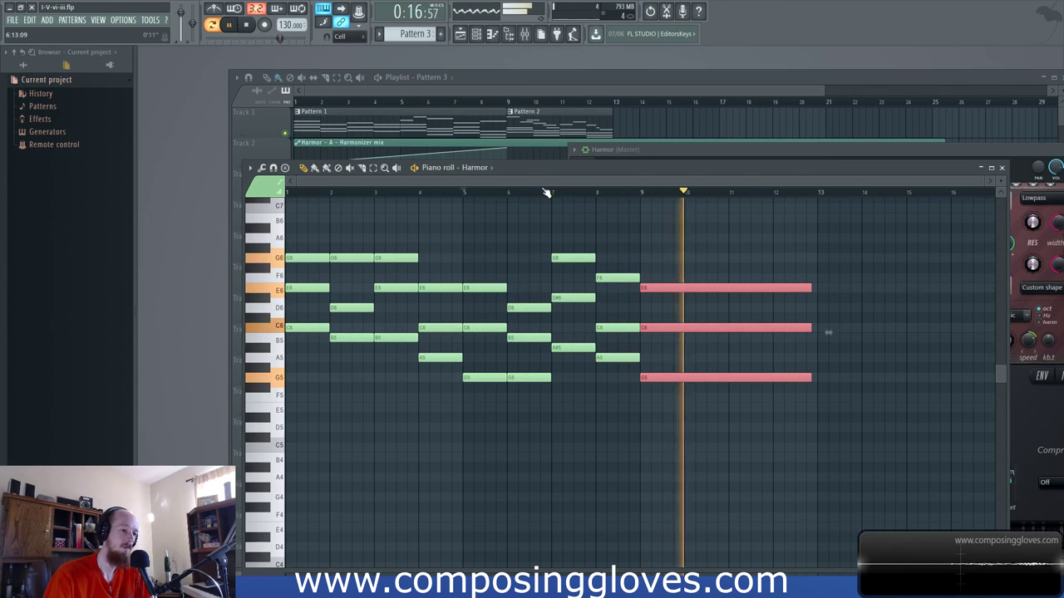
pyautogui.press('space')
# Step: Highlight the bar 5 chord and the long bar 9 chord in turn to compare their voicings
pyautogui.moveTo(493, 269); pyautogui.dragTo(500, 444)
pyautogui.moveTo(713, 246); pyautogui.dragTo(723, 402)
pyautogui.moveTo(467, 268); pyautogui.dragTo(470, 491)
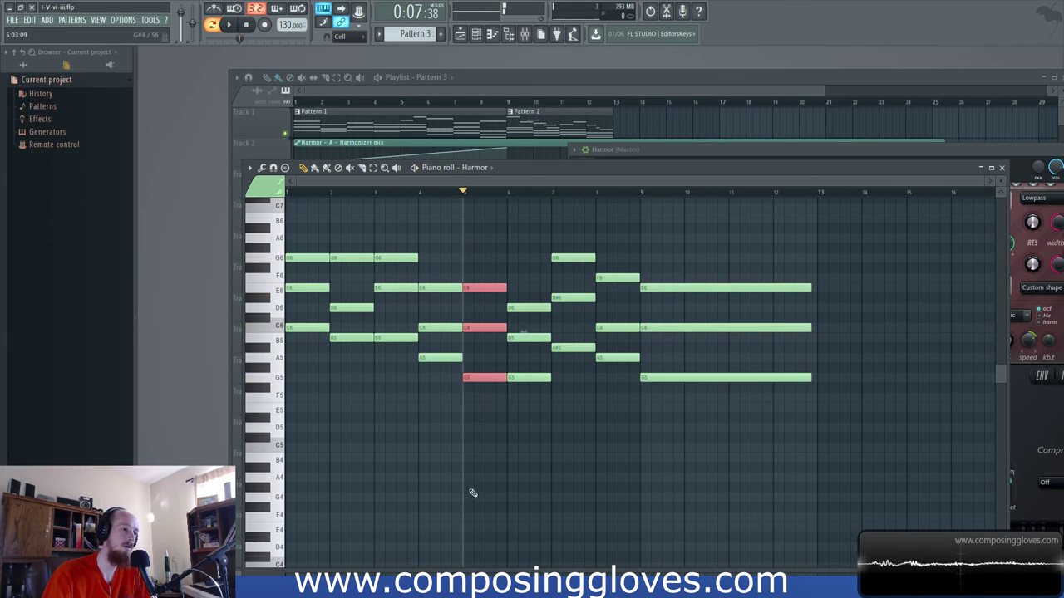
pyautogui.click(736, 259)
# Step: Raise the long bar 9 chord's lowest note to G6 and play back the ending from bar 7
pyautogui.moveTo(671, 375); pyautogui.dragTo(672, 258)
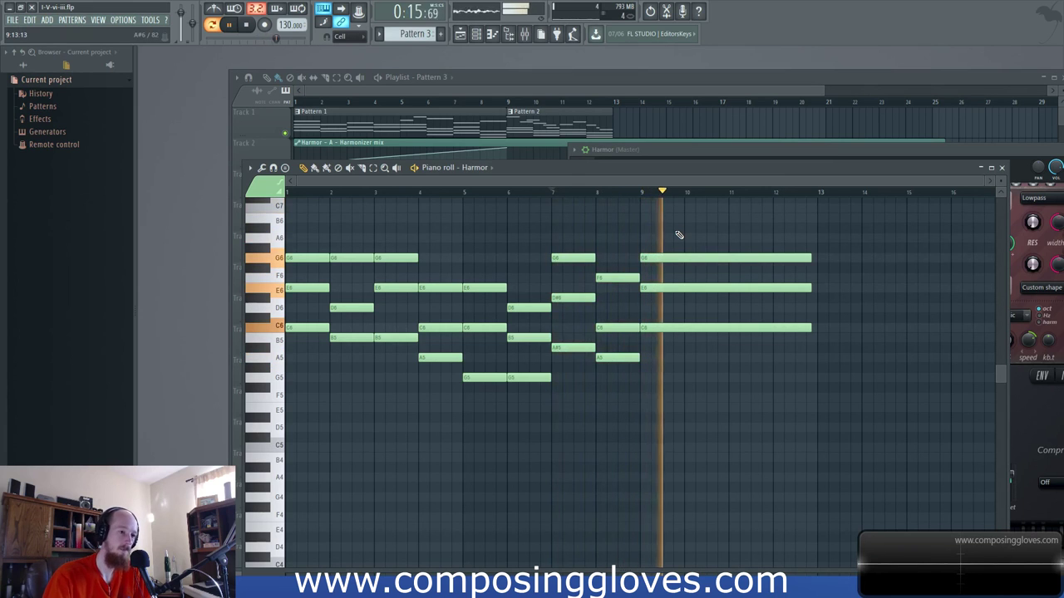
pyautogui.click(733, 208)
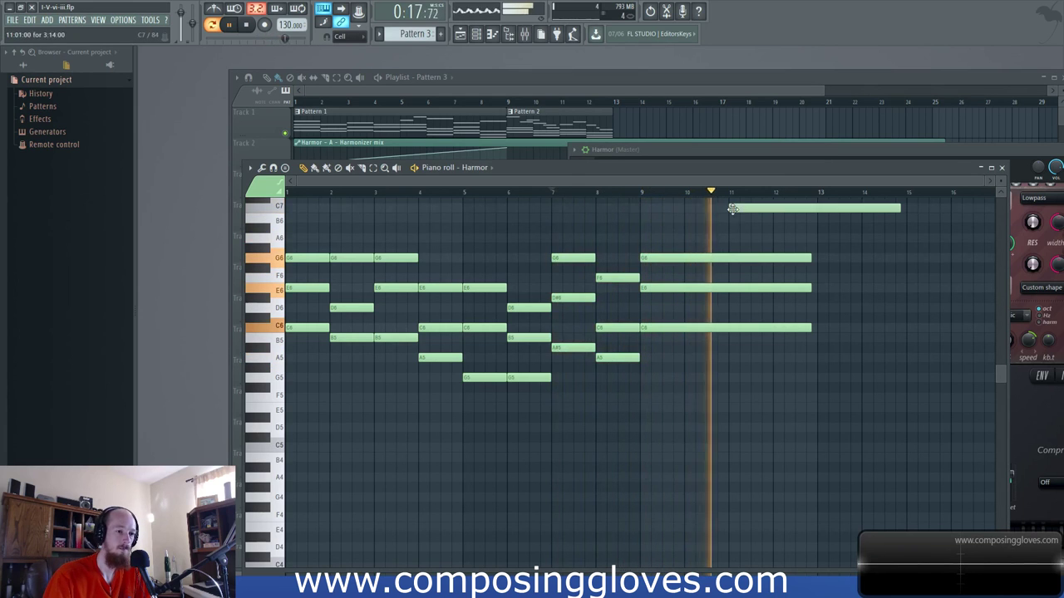
pyautogui.rightClick(884, 208)
pyautogui.press('space')
# Step: Delete the stray long note above bar 6 and return the playback position to the start of the pattern
pyautogui.click(509, 199)
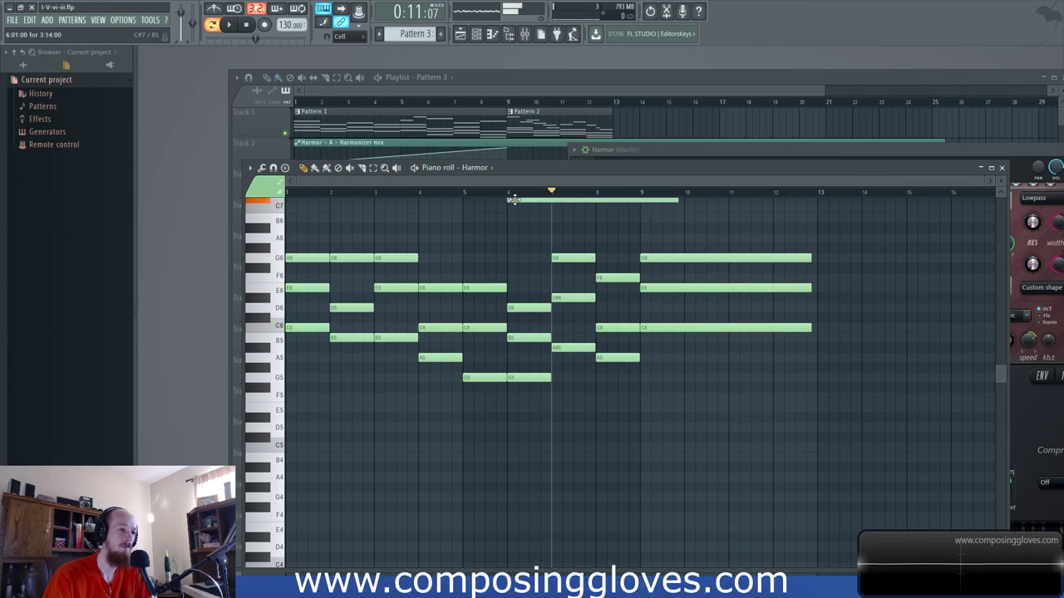
pyautogui.rightClick(517, 206)
pyautogui.moveTo(510, 192); pyautogui.dragTo(152, 204)
pyautogui.scroll(2, 595, 292)
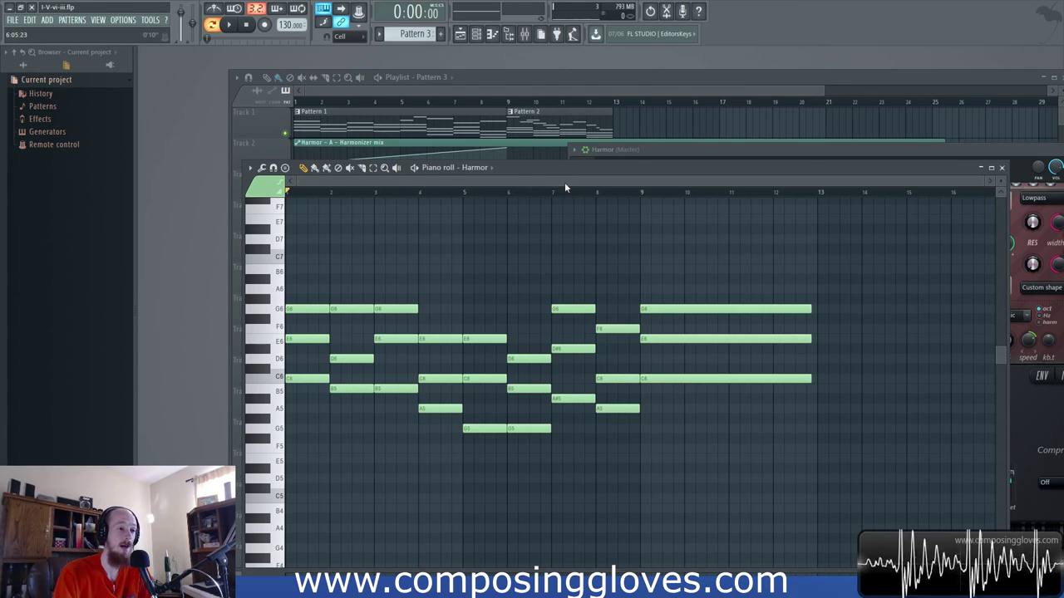
pyautogui.scroll(-3, 615, 306)
pyautogui.scroll(2, 665, 308)
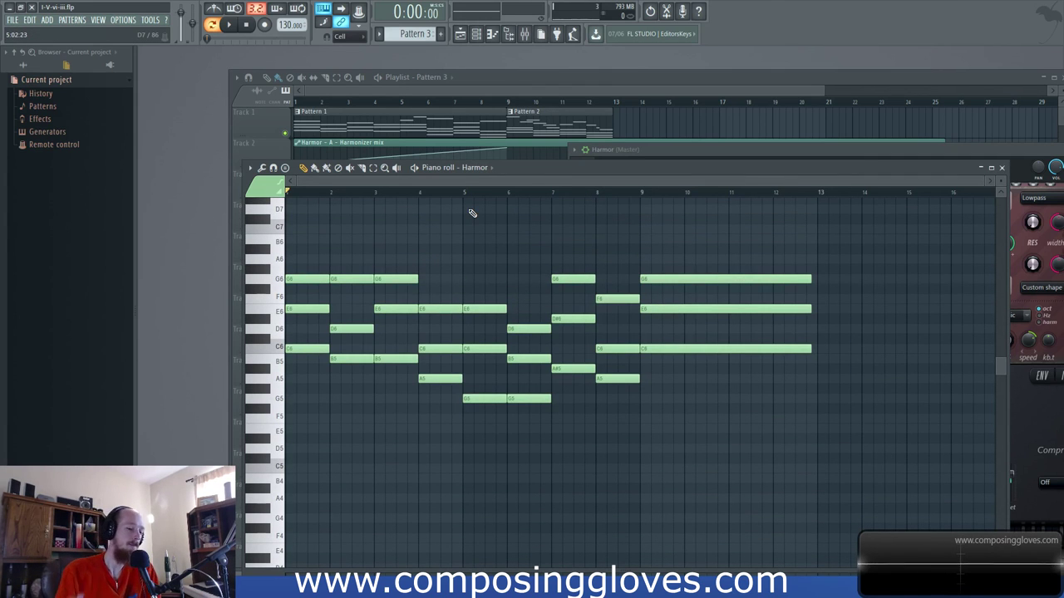